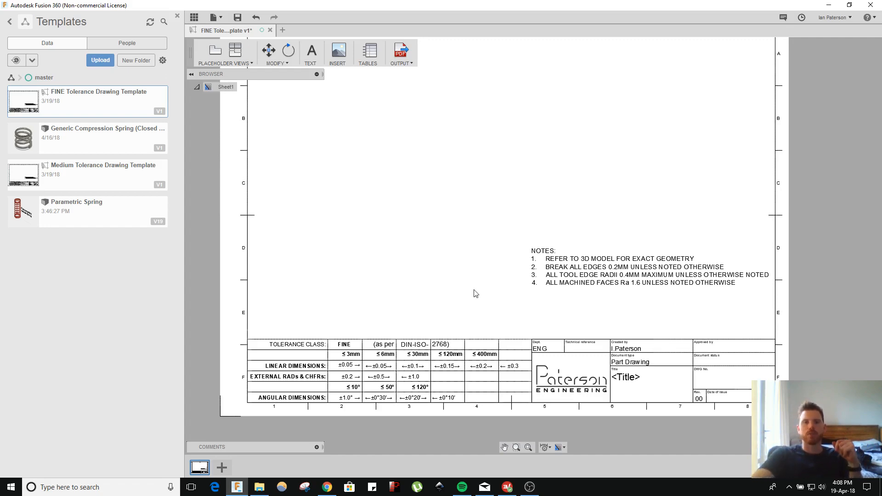
Step: Examine the tolerance class table beside the title block of the drawing template, checking its source spreadsheet in the browser
{"action": "scroll", "coordinate": [475, 293], "scroll_direction": "down", "scroll_amount": 2}
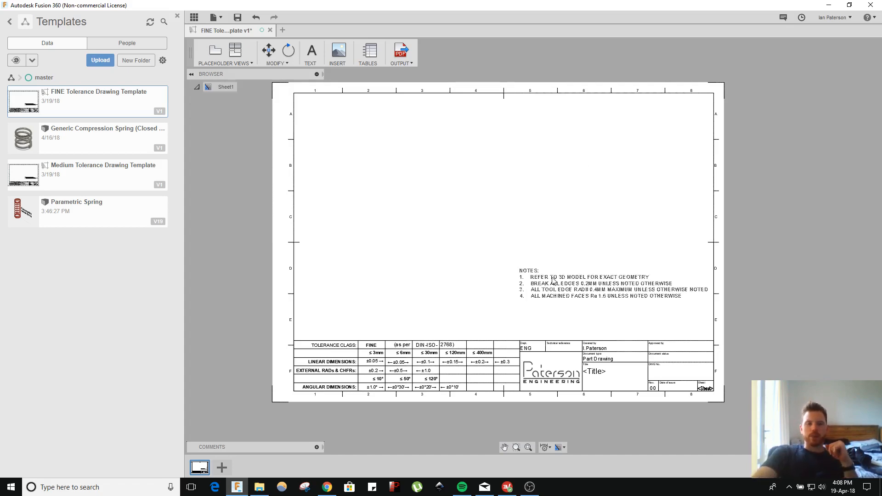
{"action": "left_click", "coordinate": [333, 376]}
{"action": "left_click", "coordinate": [413, 288]}
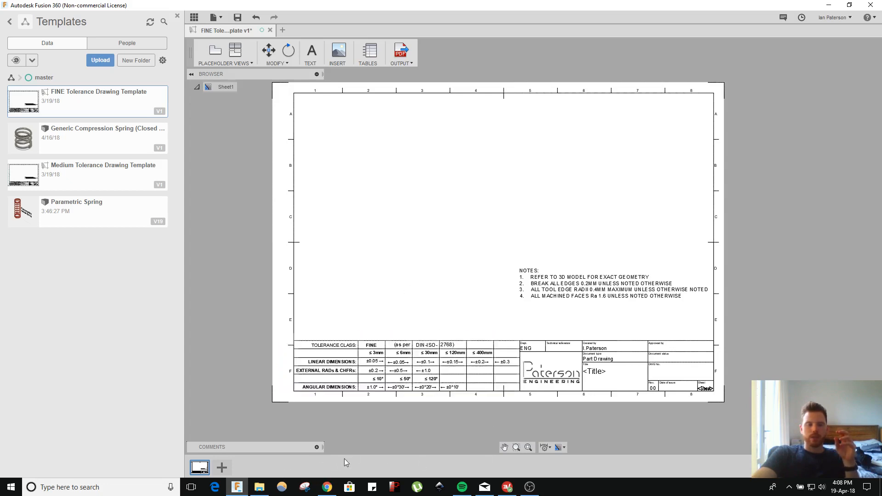
{"action": "left_click", "coordinate": [327, 487]}
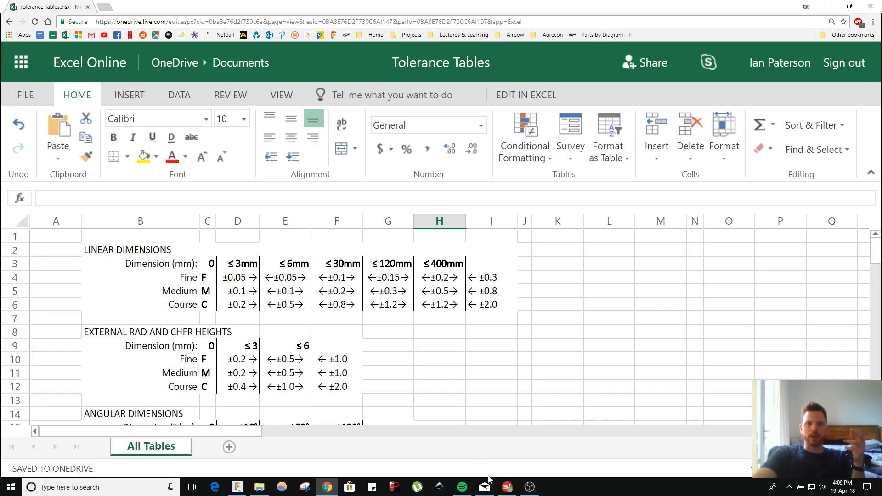
{"action": "left_click", "coordinate": [237, 487]}
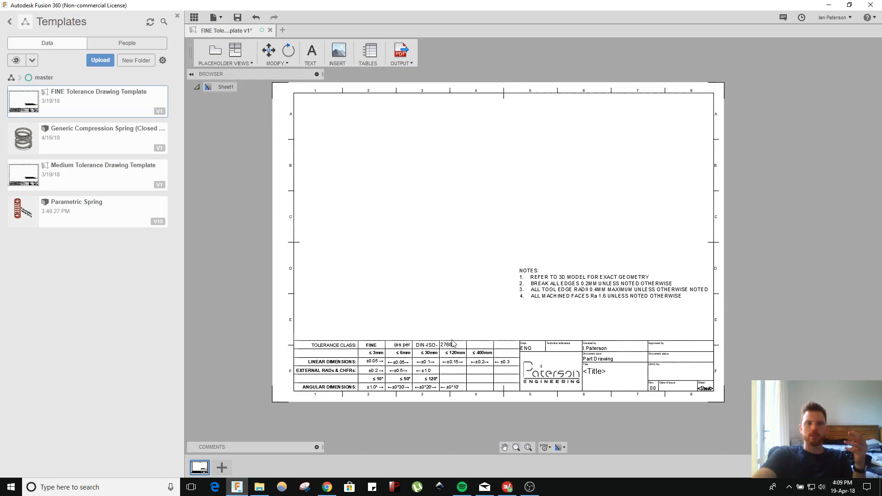
{"action": "scroll", "coordinate": [390, 299], "scroll_direction": "up", "scroll_amount": 3}
{"action": "middle_click_drag", "start_coordinate": [496, 204], "coordinate": [548, 154]}
{"action": "middle_click_drag", "start_coordinate": [570, 197], "coordinate": [583, 156]}
{"action": "scroll", "coordinate": [542, 220], "scroll_direction": "up", "scroll_amount": 1}
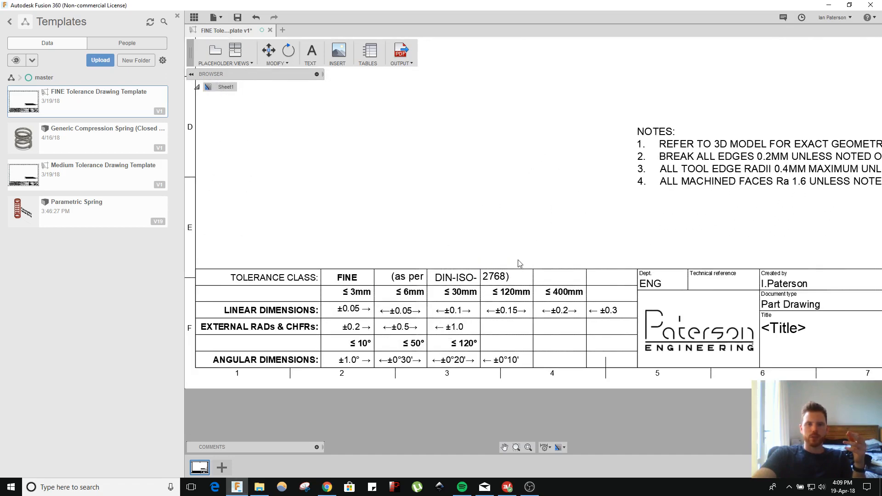
{"action": "middle_click_drag", "start_coordinate": [519, 264], "coordinate": [567, 216]}
{"action": "scroll", "coordinate": [570, 217], "scroll_direction": "up", "scroll_amount": 1}
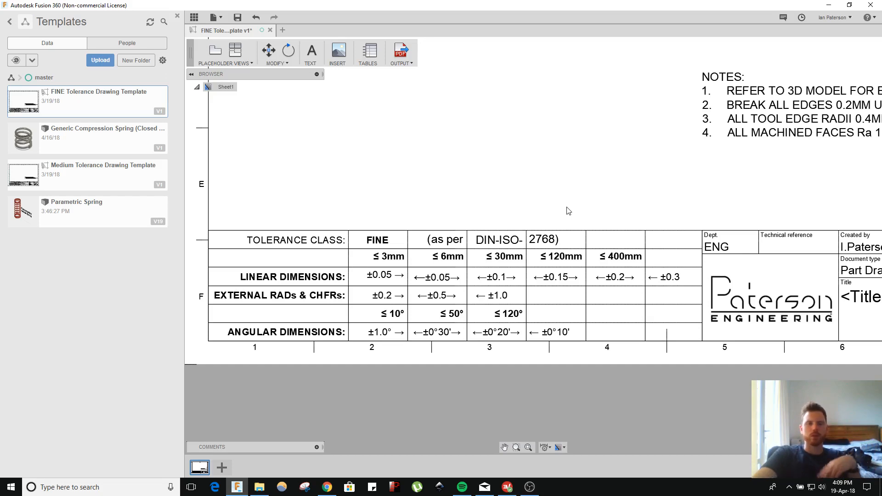
{"action": "scroll", "coordinate": [609, 219], "scroll_direction": "down", "scroll_amount": 1}
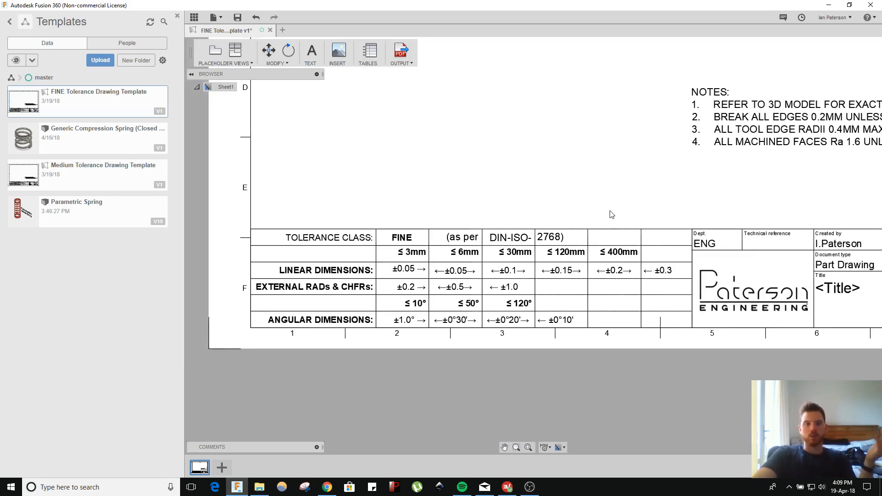
Step: Switch to the Tolerance Tables spreadsheet in Excel Online and examine the linear dimensions table
{"action": "left_click", "coordinate": [326, 488]}
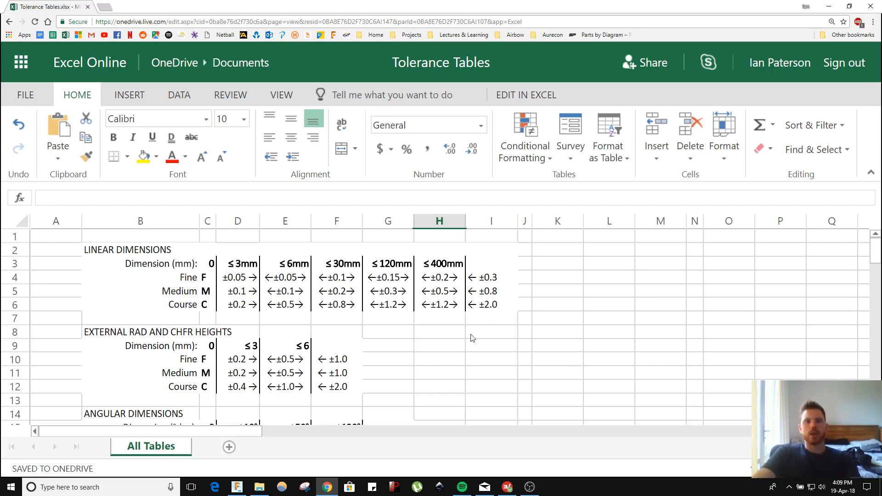
{"action": "left_click", "coordinate": [450, 357]}
{"action": "scroll", "coordinate": [375, 303], "scroll_direction": "up", "scroll_amount": 1, "text": "ctrl"}
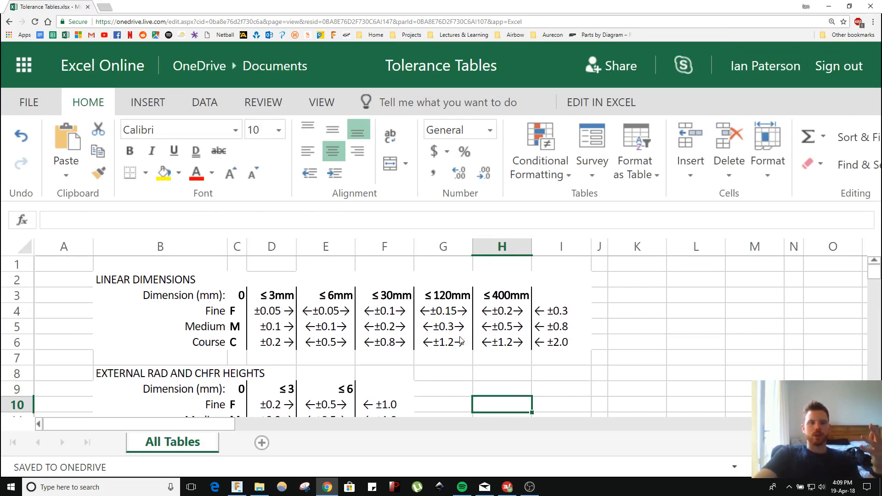
{"action": "left_click", "coordinate": [183, 282]}
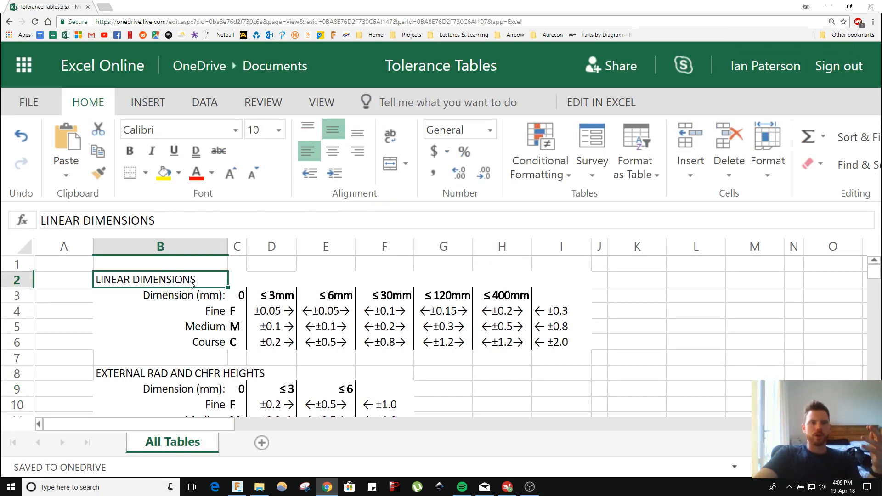
{"action": "left_click", "coordinate": [394, 265]}
{"action": "left_click", "coordinate": [734, 298]}
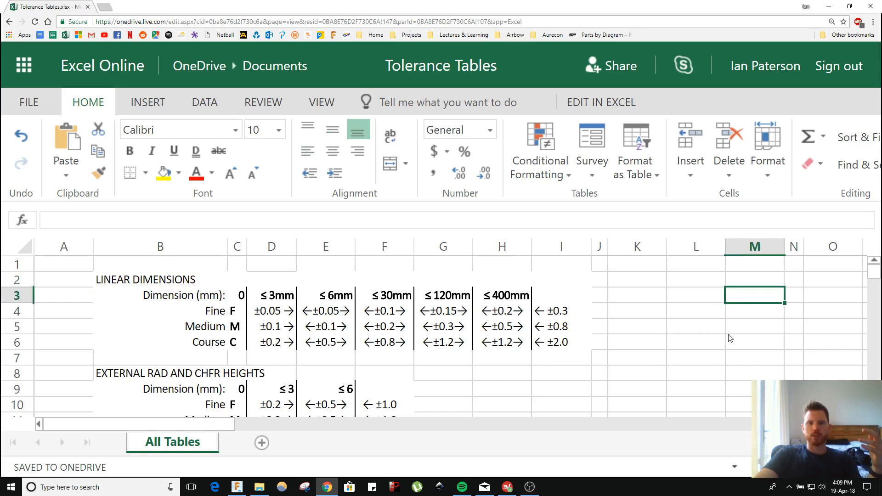
{"action": "left_click", "coordinate": [305, 487]}
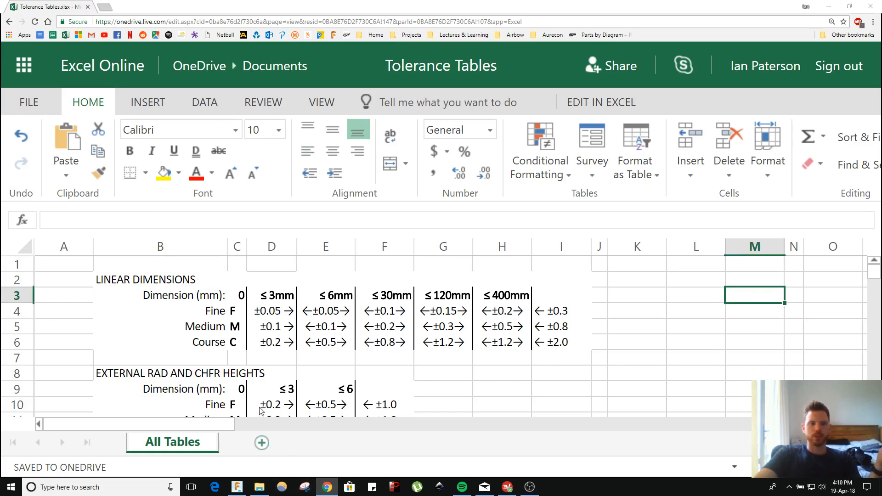
{"action": "left_click", "coordinate": [703, 130]}
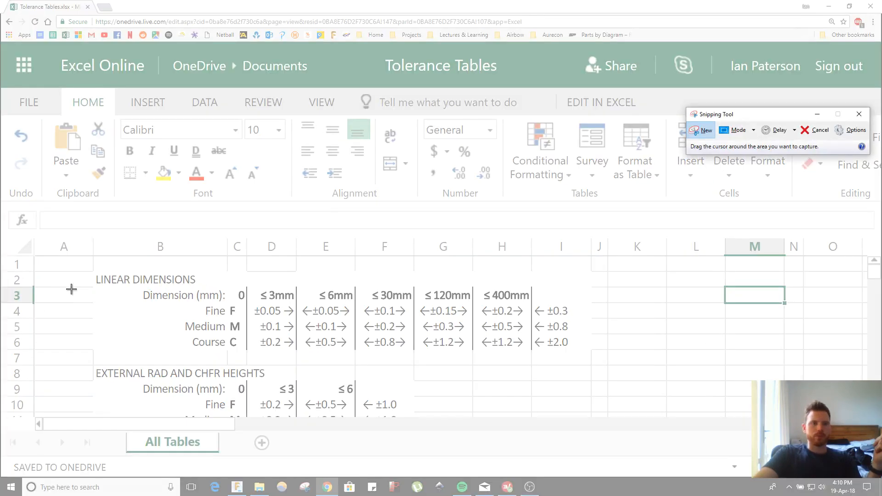
{"action": "mouse_move", "coordinate": [94, 274]}
{"action": "left_mouse_down"}
{"action": "mouse_move", "coordinate": [301, 360]}
{"action": "mouse_move", "coordinate": [496, 370]}
{"action": "mouse_move", "coordinate": [565, 350]}
{"action": "mouse_move", "coordinate": [205, 305]}
{"action": "mouse_move", "coordinate": [94, 275]}
{"action": "left_mouse_up"}
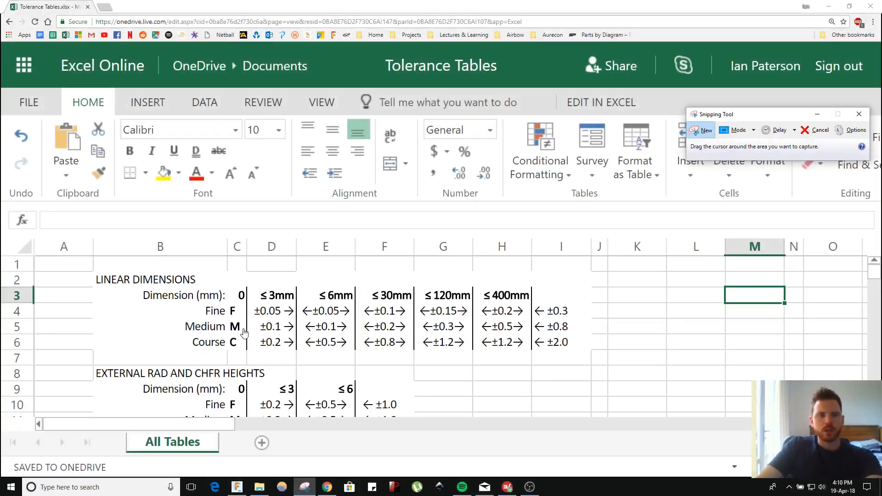
{"action": "key", "text": "Escape"}
{"action": "left_click", "coordinate": [245, 327]}
Step: Capture the boxed FINE tolerance class table in rows 21 to 26 with Snipping Tool
{"action": "scroll", "coordinate": [247, 327], "scroll_direction": "down", "scroll_amount": 6}
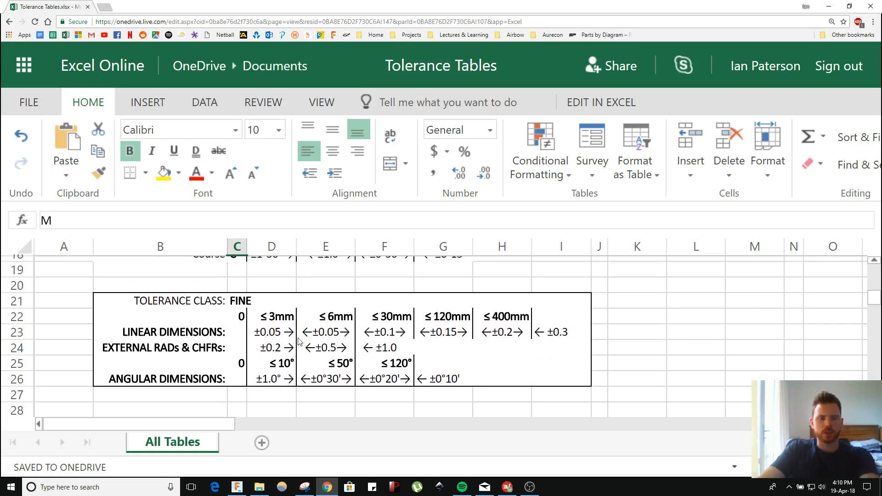
{"action": "scroll", "coordinate": [250, 318], "scroll_direction": "up", "scroll_amount": 6}
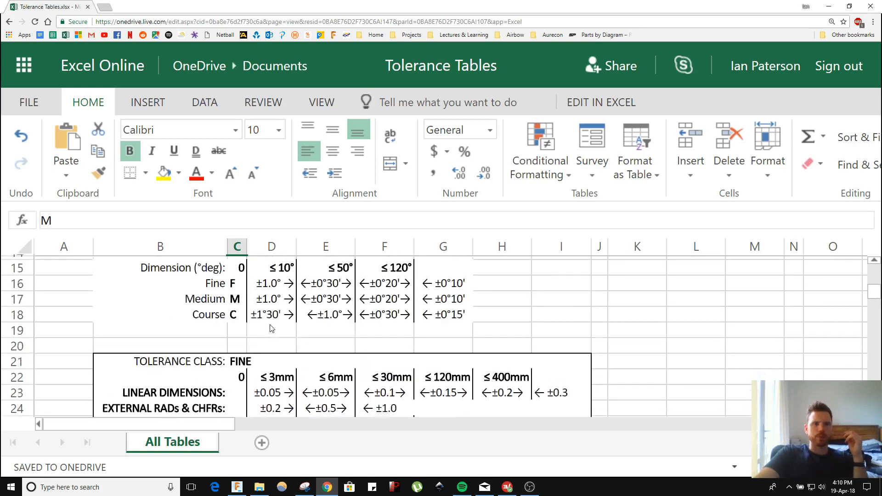
{"action": "scroll", "coordinate": [250, 318], "scroll_direction": "down", "scroll_amount": 6}
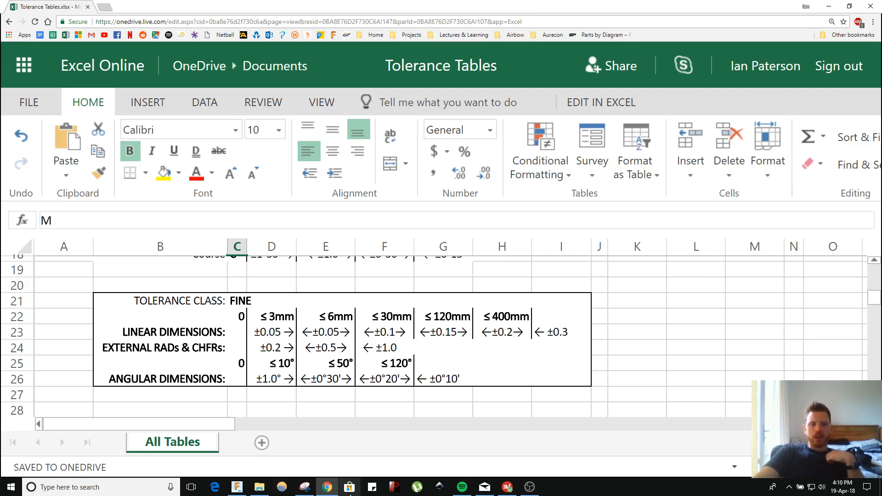
{"action": "left_click", "coordinate": [305, 487]}
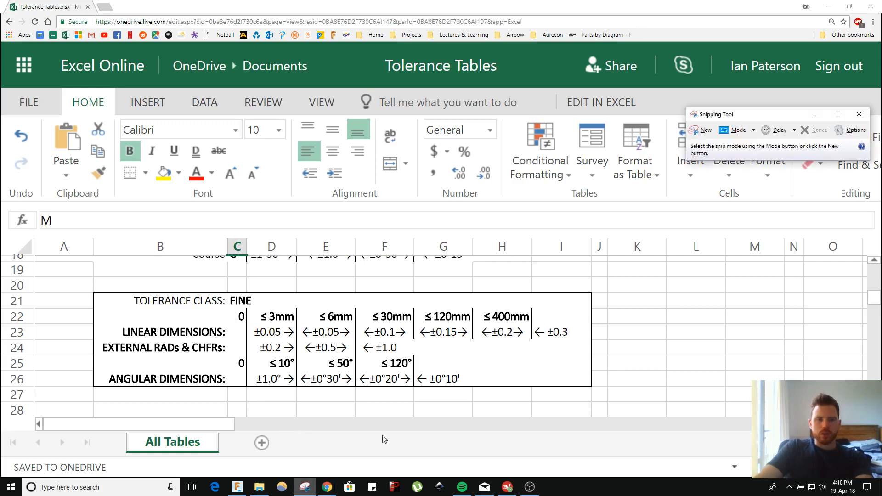
{"action": "left_click", "coordinate": [701, 130]}
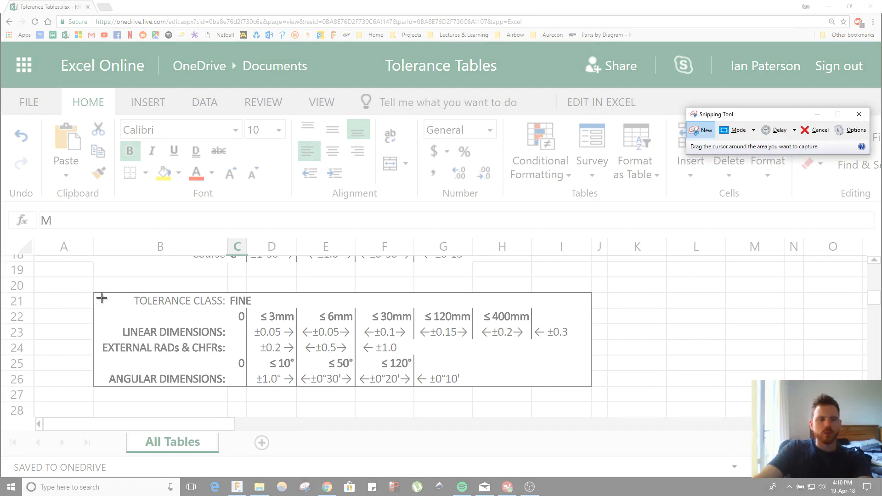
{"action": "left_click_drag", "start_coordinate": [90, 291], "coordinate": [596, 390]}
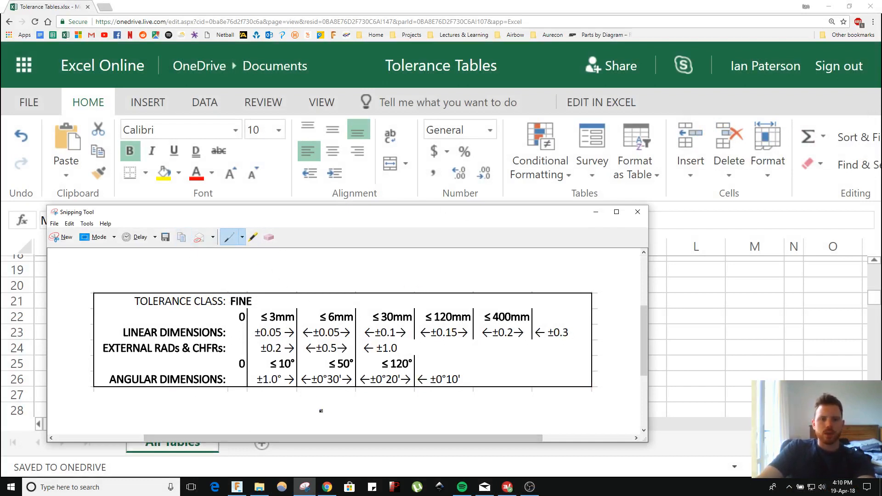
Step: Open Paint, paste the captured tolerance table onto the canvas and deselect it
{"action": "key", "text": "super"}
{"action": "type", "text": "p"}
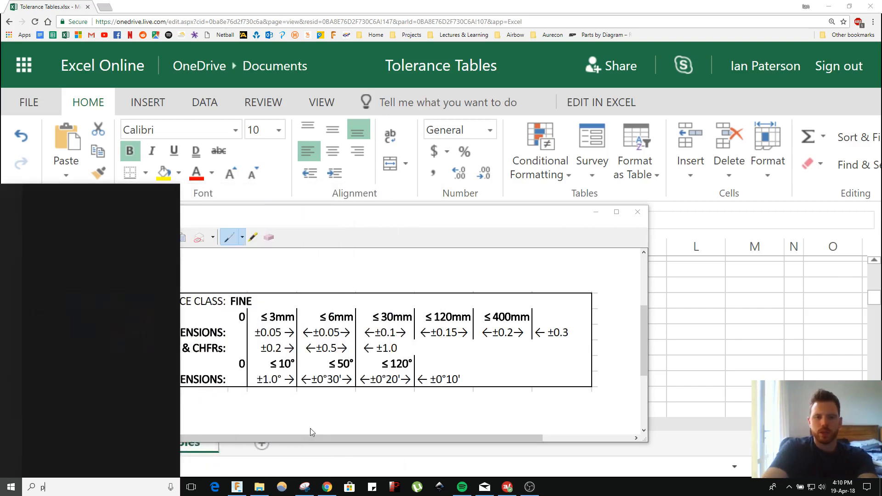
{"action": "type", "text": "aint"}
{"action": "key", "text": "Return"}
{"action": "key", "text": "ctrl+v"}
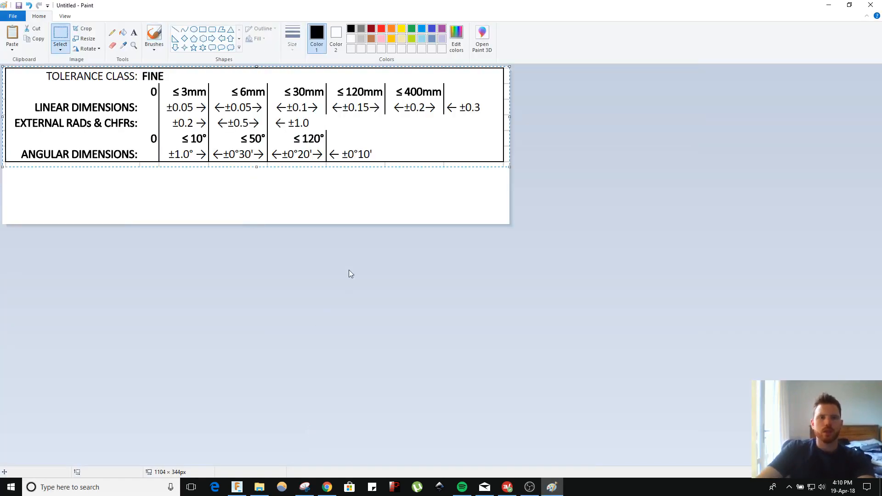
{"action": "left_click", "coordinate": [390, 221]}
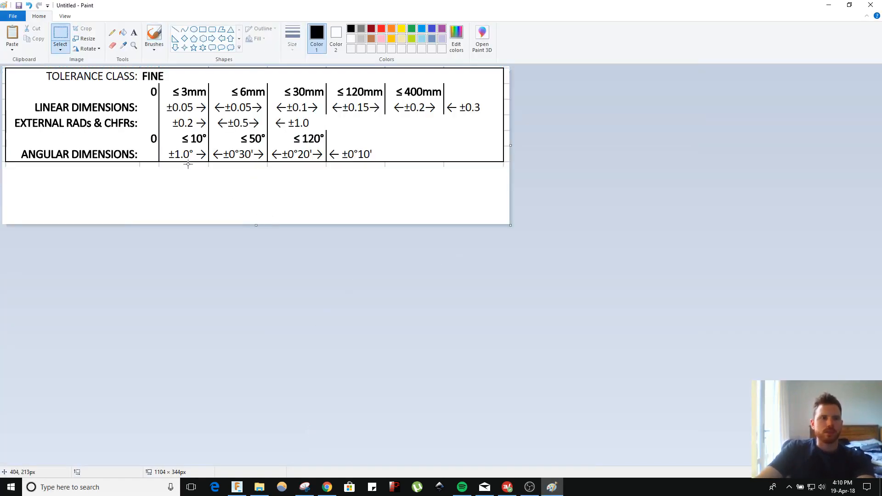
Step: Crop the canvas to the table's outer border, at 1086 × 206 px, and check the edges up close
{"action": "scroll", "coordinate": [155, 161], "scroll_direction": "up", "scroll_amount": 5, "text": "ctrl"}
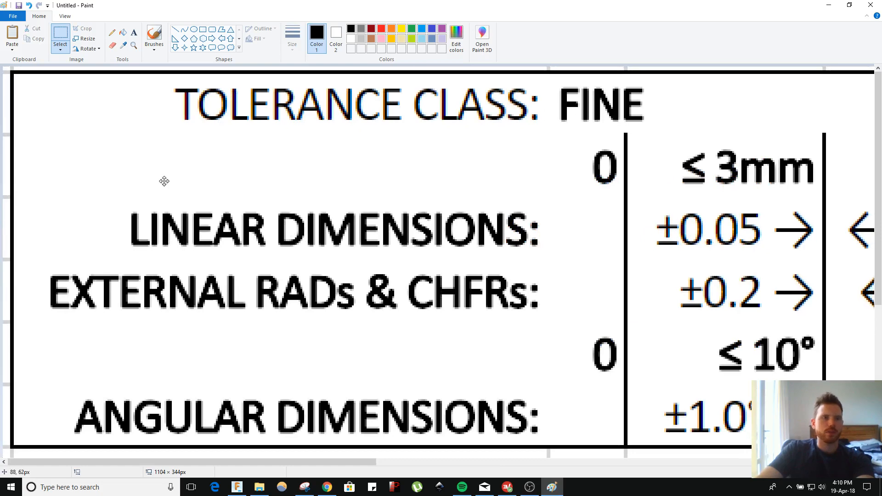
{"action": "scroll", "coordinate": [216, 192], "scroll_direction": "down", "scroll_amount": 2}
{"action": "scroll", "coordinate": [307, 317], "scroll_direction": "down", "scroll_amount": 4, "text": "ctrl"}
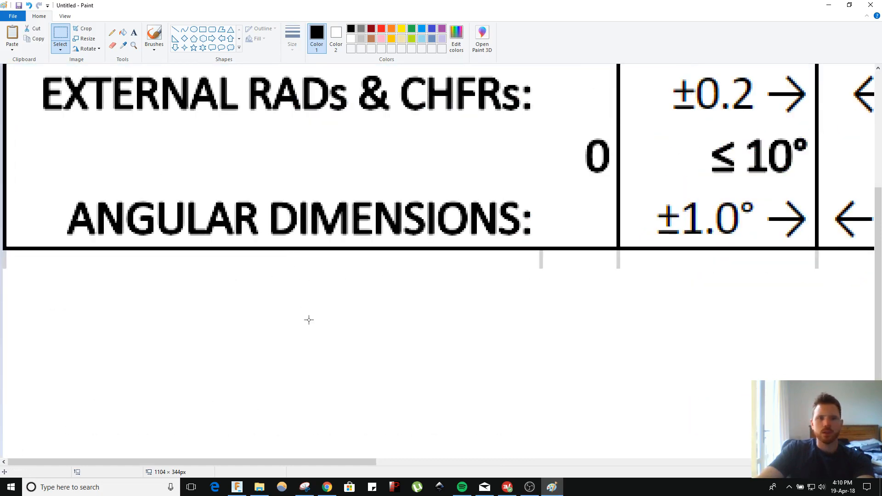
{"action": "left_click_drag", "start_coordinate": [537, 462], "coordinate": [750, 461]}
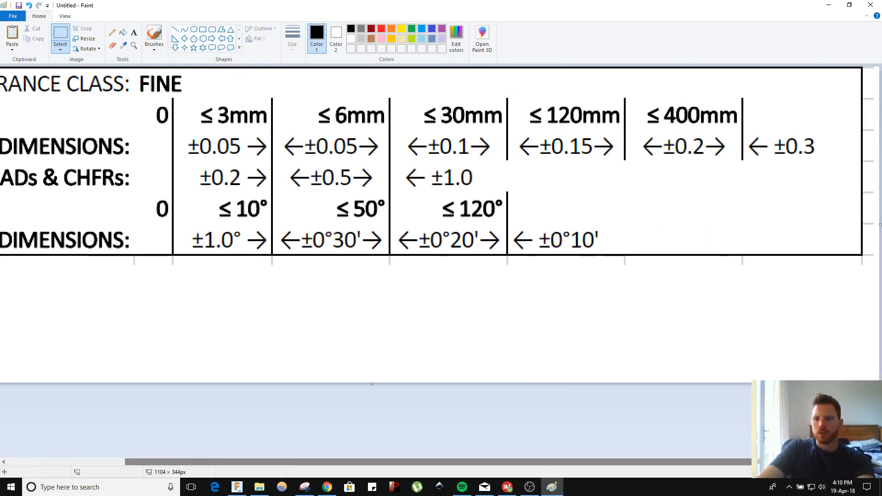
{"action": "left_click_drag", "start_coordinate": [879, 383], "coordinate": [865, 259]}
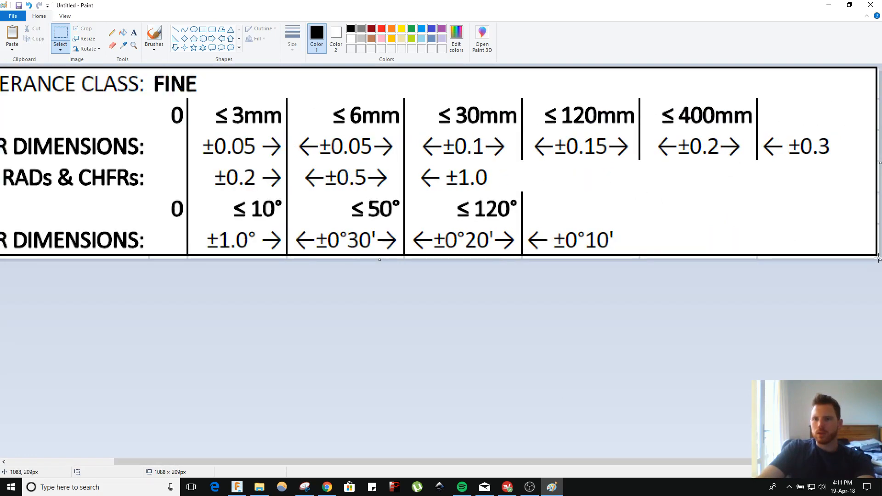
{"action": "left_click_drag", "start_coordinate": [878, 260], "coordinate": [876, 256]}
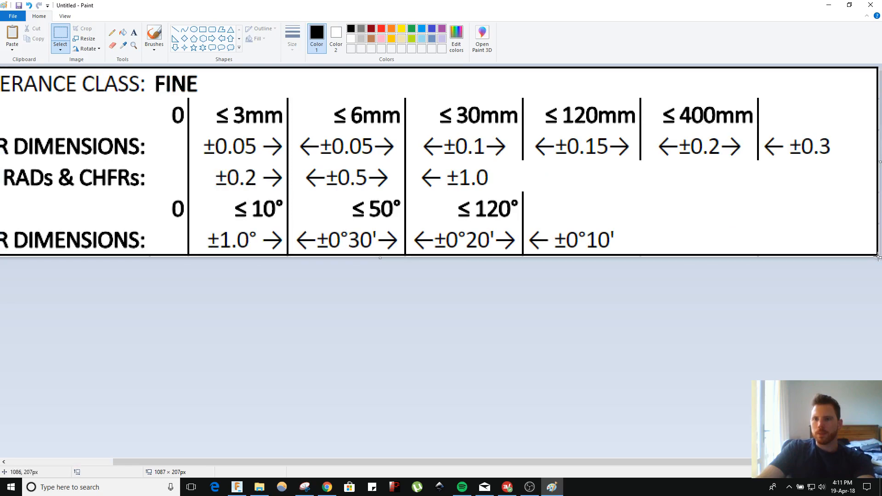
{"action": "scroll", "coordinate": [724, 332], "scroll_direction": "up", "scroll_amount": 1, "text": "ctrl"}
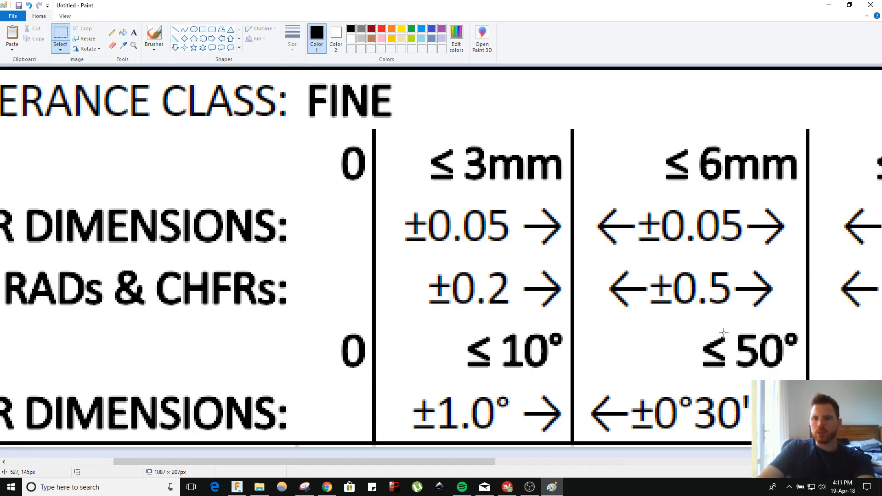
{"action": "left_click_drag", "start_coordinate": [459, 461], "coordinate": [877, 446]}
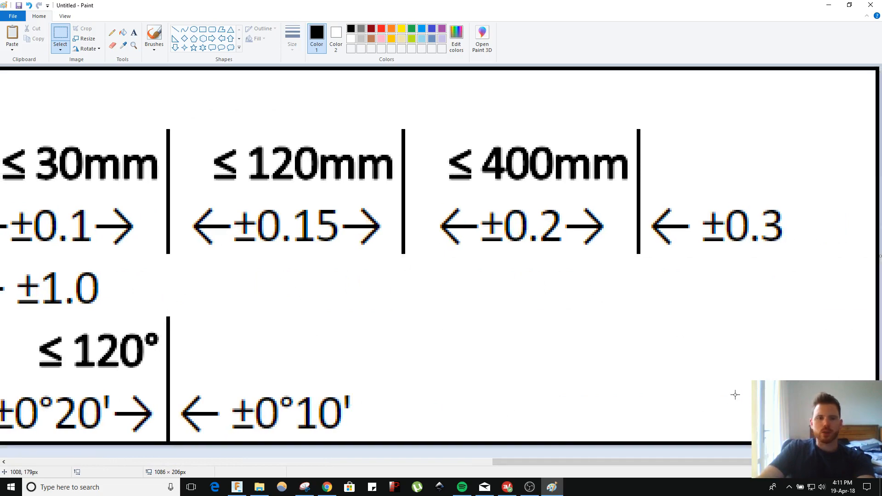
{"action": "scroll", "coordinate": [735, 394], "scroll_direction": "down", "scroll_amount": 3, "text": "ctrl"}
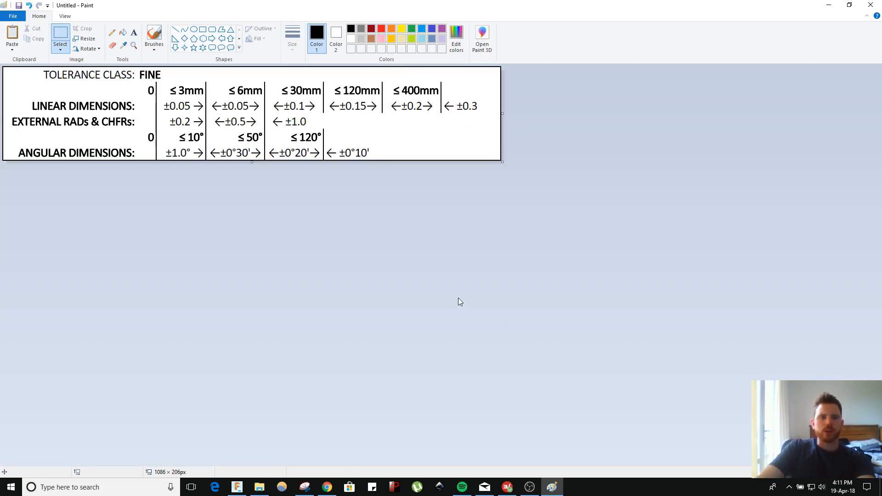
Step: Save the cropped table as Fine Tolerance Table Image.png in Desktop > Misc > Fusion 360 Local, overwriting the existing file
{"action": "key", "text": "ctrl+s"}
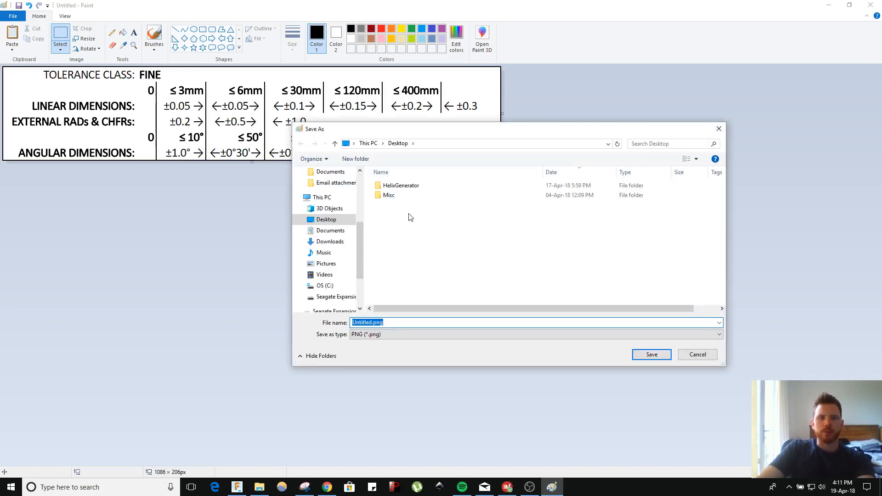
{"action": "double_click", "coordinate": [395, 195]}
{"action": "double_click", "coordinate": [395, 185]}
{"action": "left_click", "coordinate": [409, 325]}
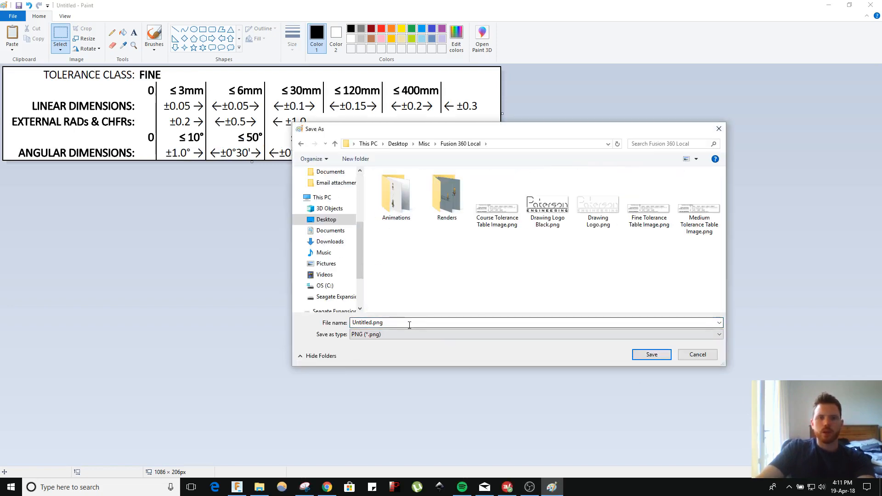
{"action": "key", "text": "ctrl+a"}
{"action": "type", "text": "T"}
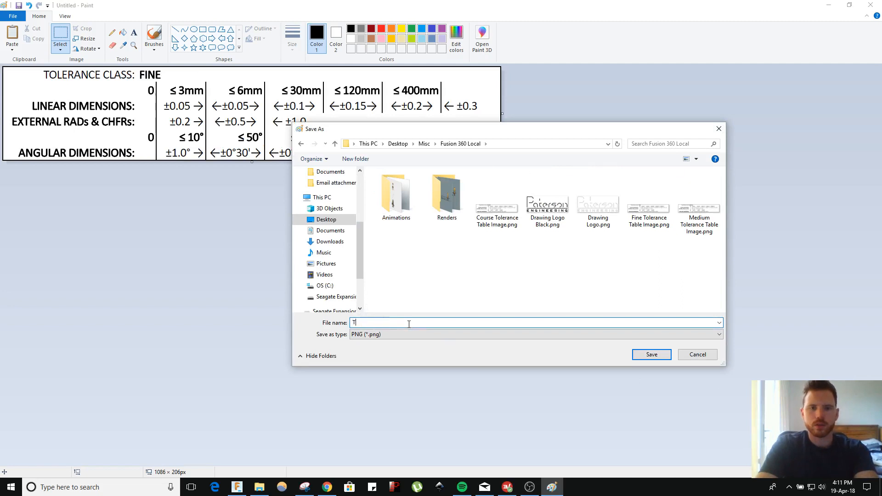
{"action": "type", "text": "olerance"}
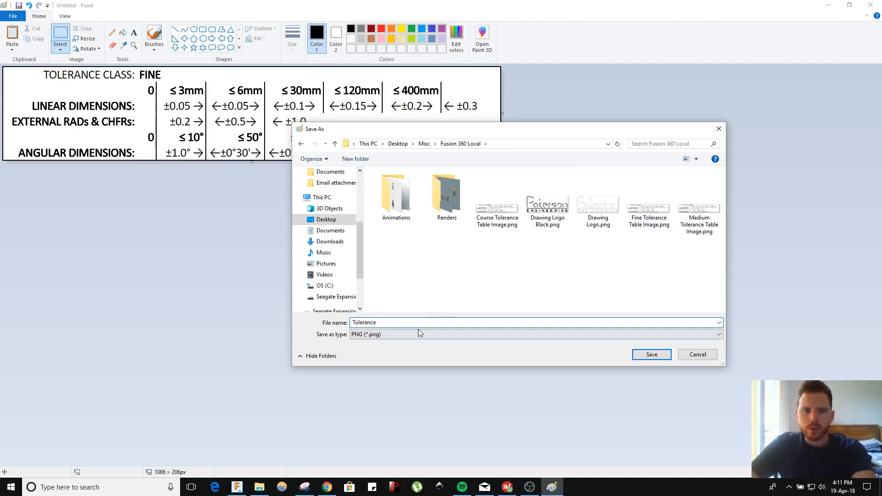
{"action": "left_click", "coordinate": [656, 206]}
{"action": "left_click", "coordinate": [642, 358]}
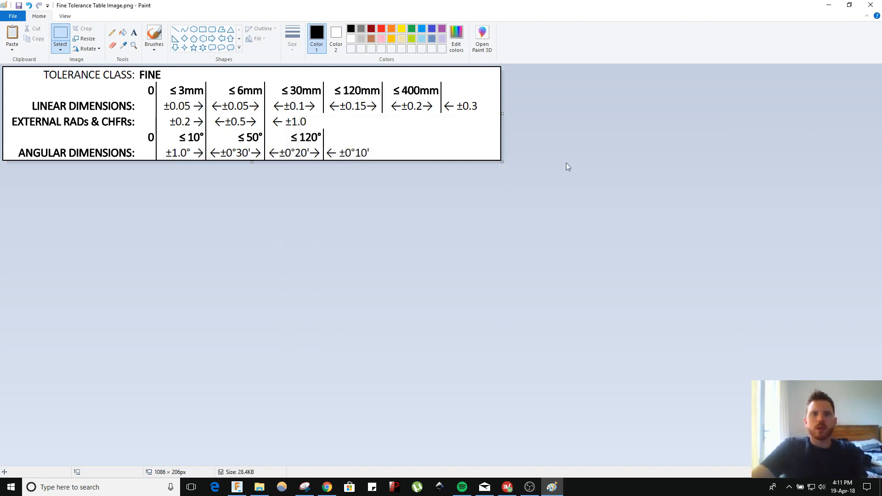
Step: Close Paint and Snipping Tool, minimize the browser and return to the FINE tolerance drawing template in Fusion 360
{"action": "left_click", "coordinate": [874, 8]}
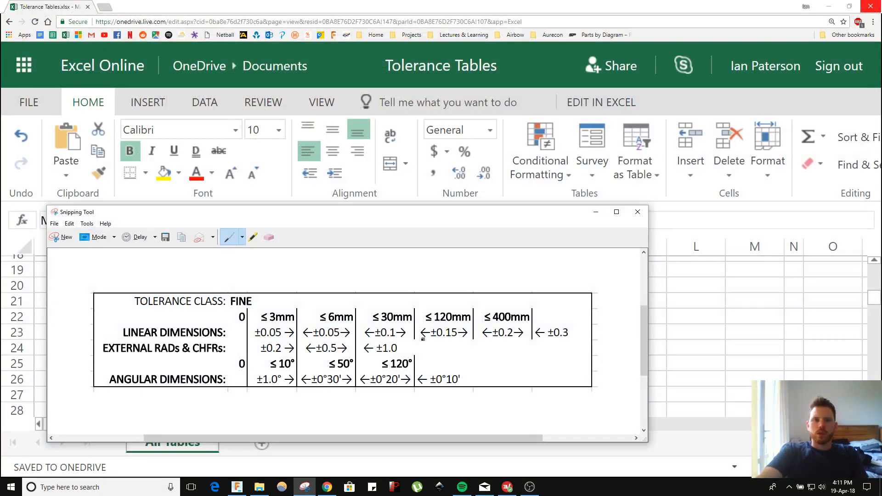
{"action": "left_click", "coordinate": [639, 212]}
{"action": "left_click", "coordinate": [387, 336]}
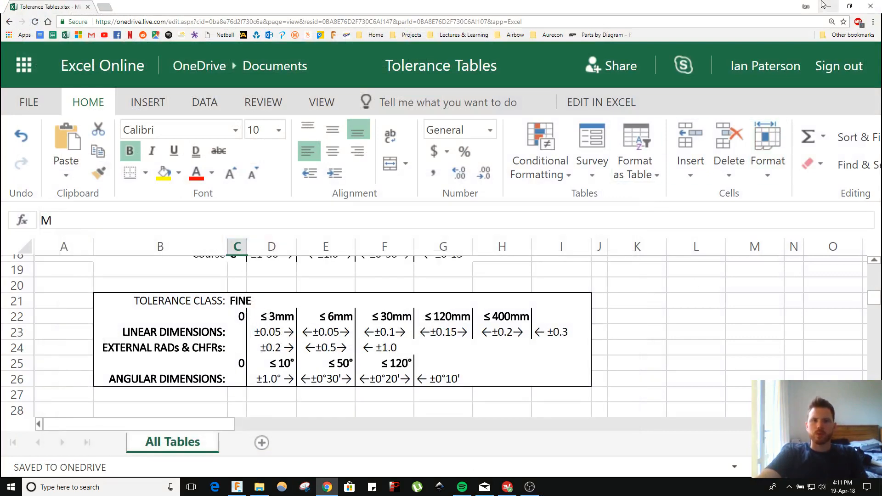
{"action": "left_click", "coordinate": [827, 8]}
{"action": "scroll", "coordinate": [537, 170], "scroll_direction": "down", "scroll_amount": 5}
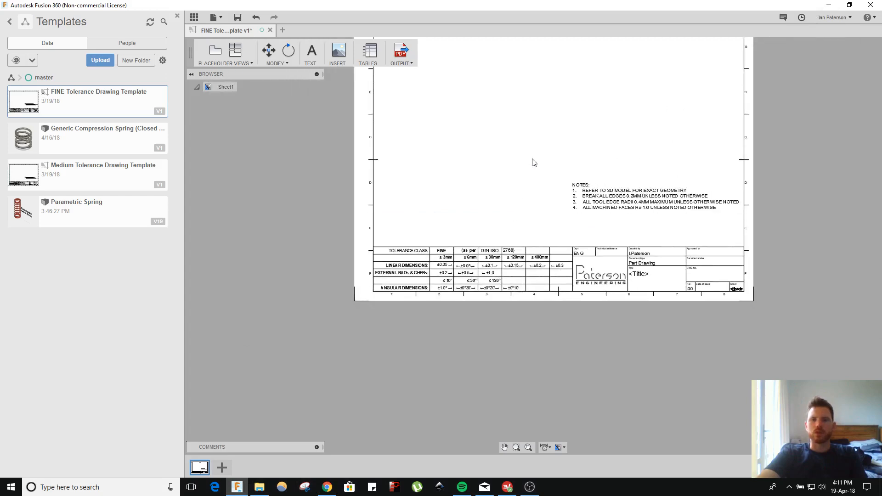
{"action": "scroll", "coordinate": [643, 184], "scroll_direction": "up", "scroll_amount": 2}
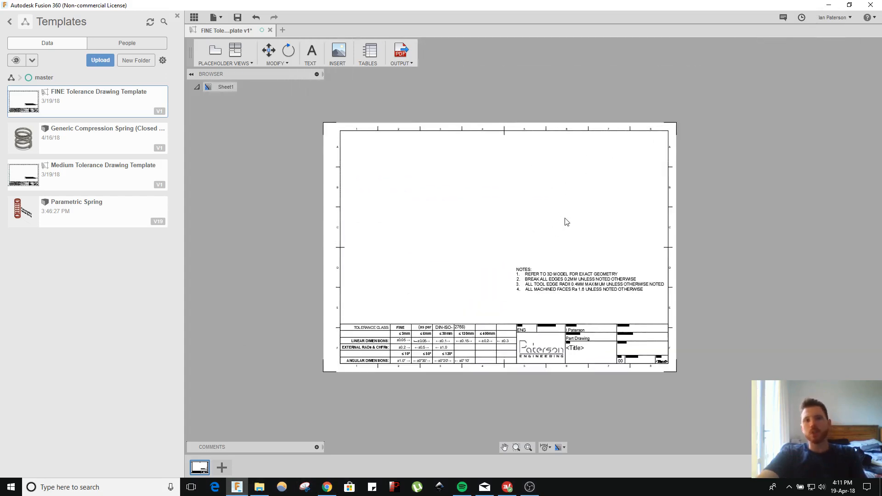
{"action": "scroll", "coordinate": [568, 215], "scroll_direction": "up", "scroll_amount": 3}
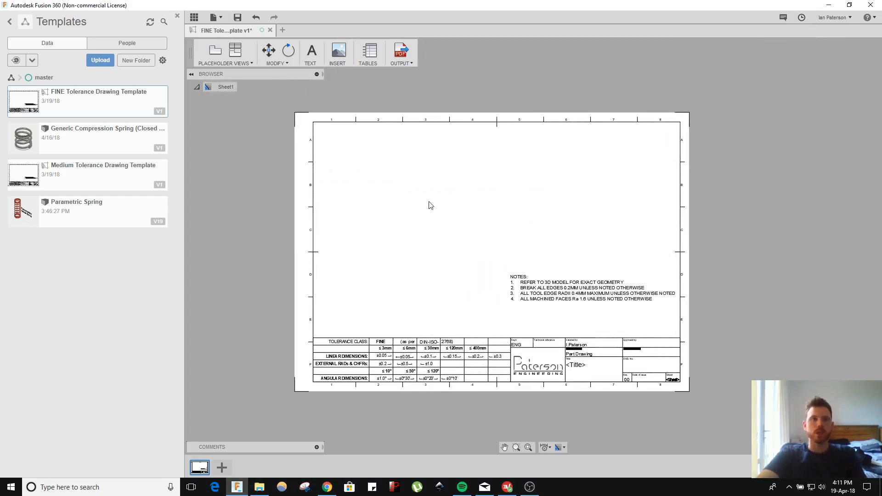
Step: Insert Fine Tolerance Table Image.png into the empty upper area of the drawing sheet
{"action": "left_click", "coordinate": [336, 61]}
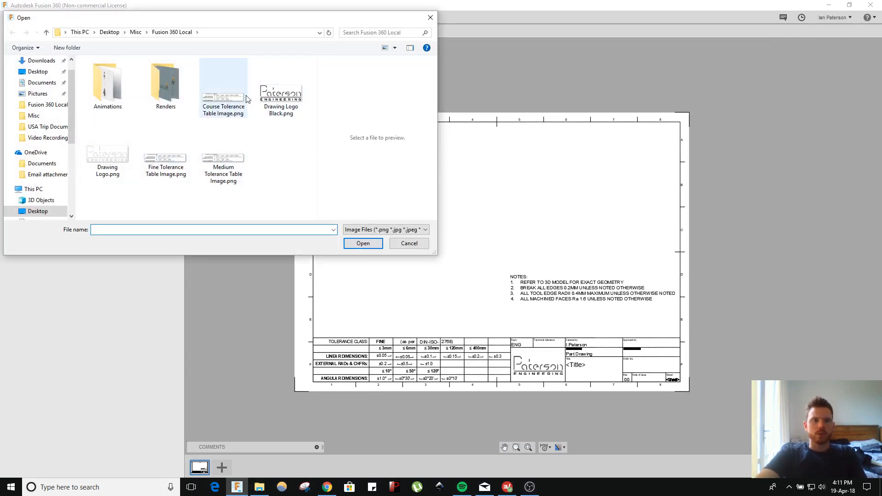
{"action": "left_click", "coordinate": [170, 169]}
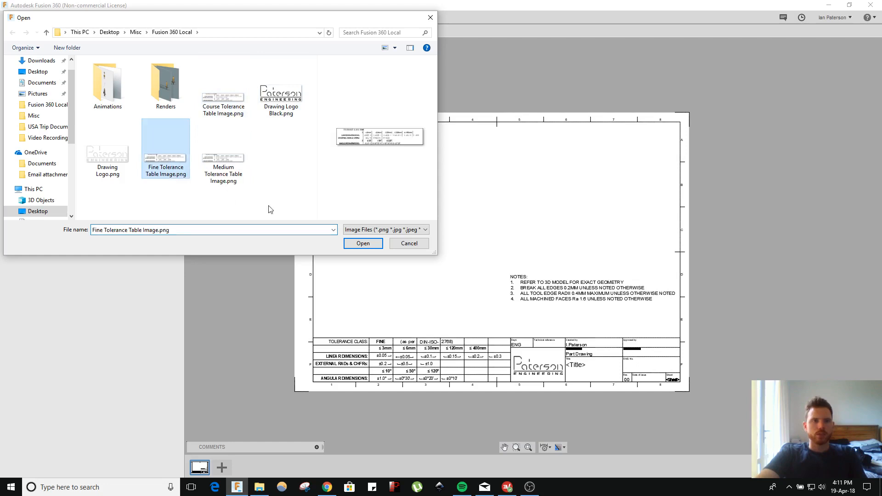
{"action": "left_click", "coordinate": [361, 245]}
{"action": "left_click", "coordinate": [400, 206]}
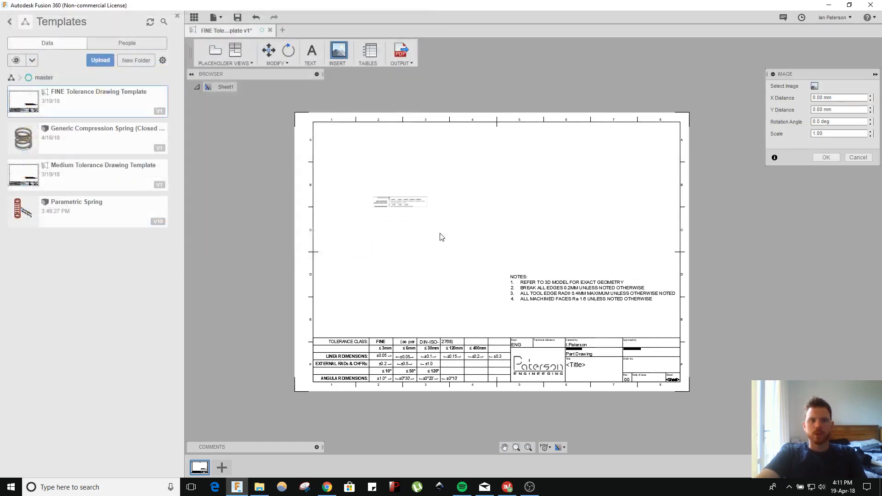
Step: Set the inserted tolerance image's scale to 3 and finish the insertion
{"action": "left_click", "coordinate": [829, 121]}
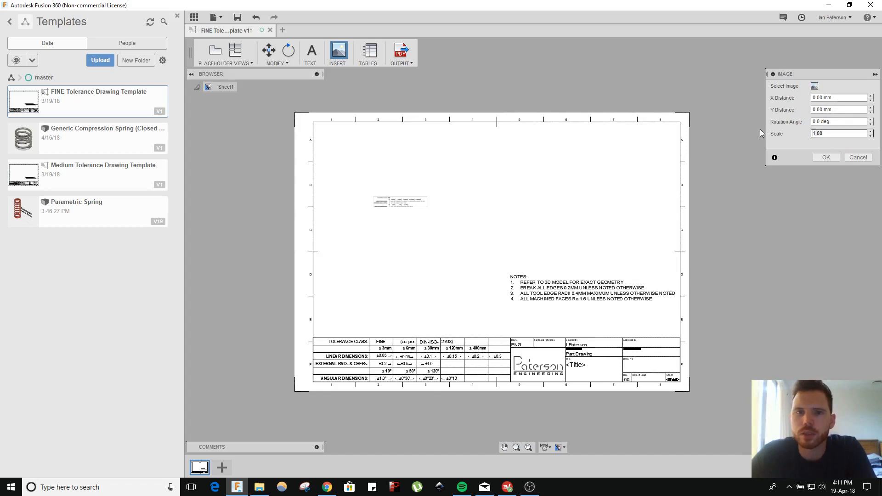
{"action": "left_click", "coordinate": [870, 132]}
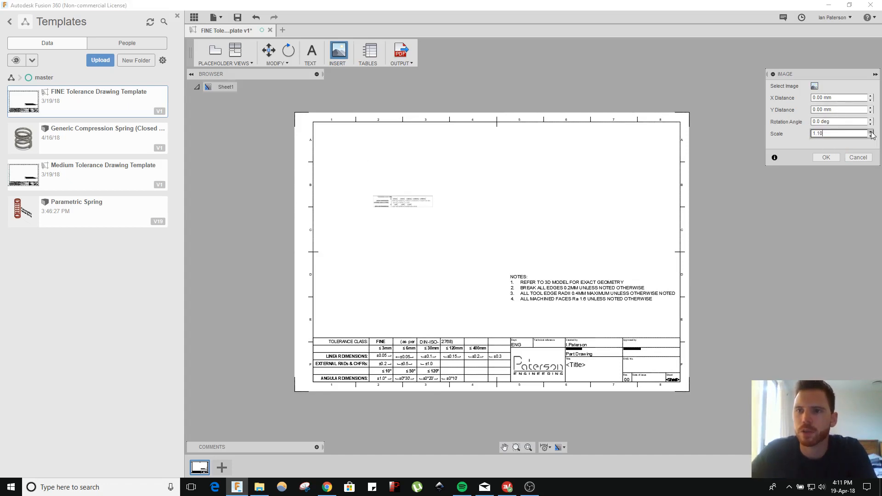
{"action": "left_click", "coordinate": [870, 132]}
{"action": "left_click", "coordinate": [870, 132]}
{"action": "double_click", "coordinate": [842, 135]}
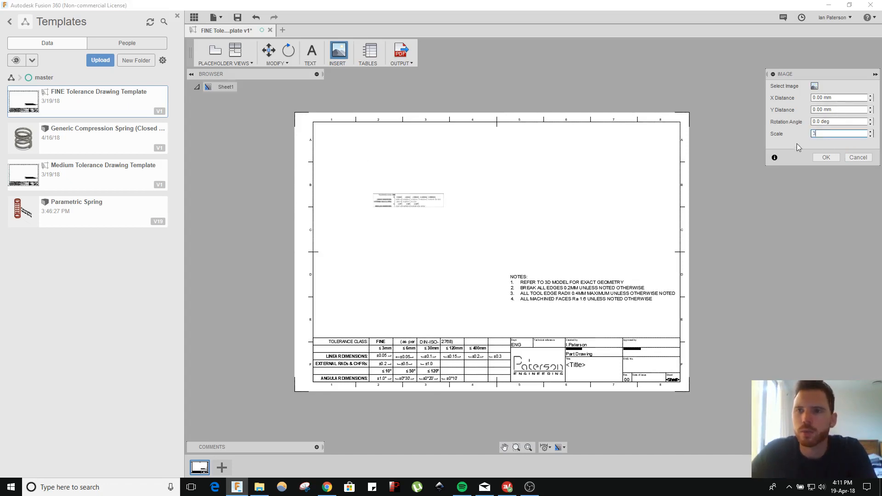
{"action": "type", "text": "3"}
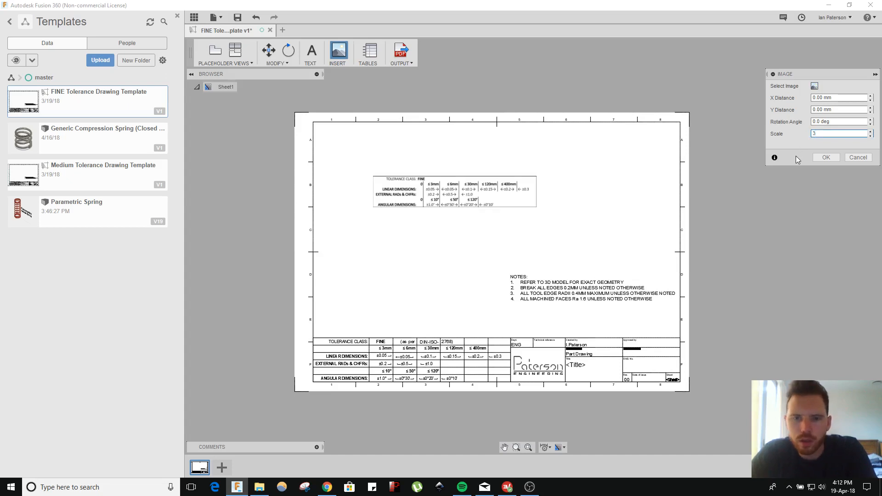
{"action": "left_click", "coordinate": [825, 157]}
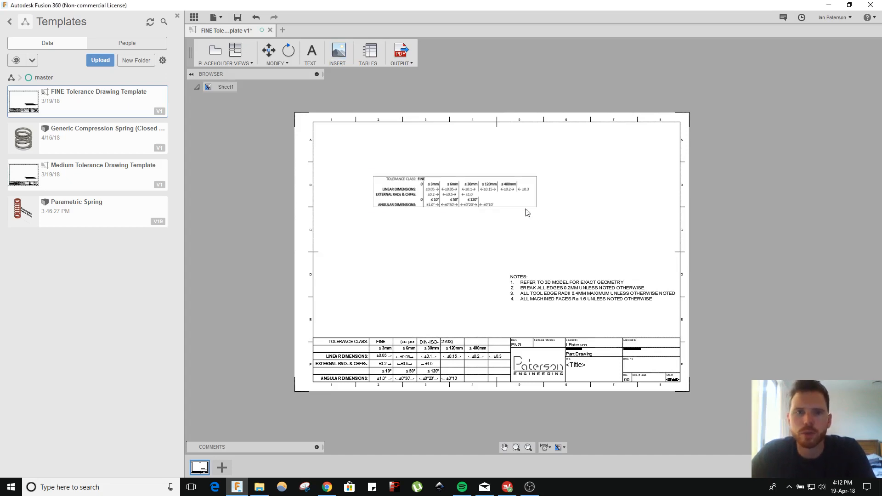
{"action": "left_click", "coordinate": [371, 354]}
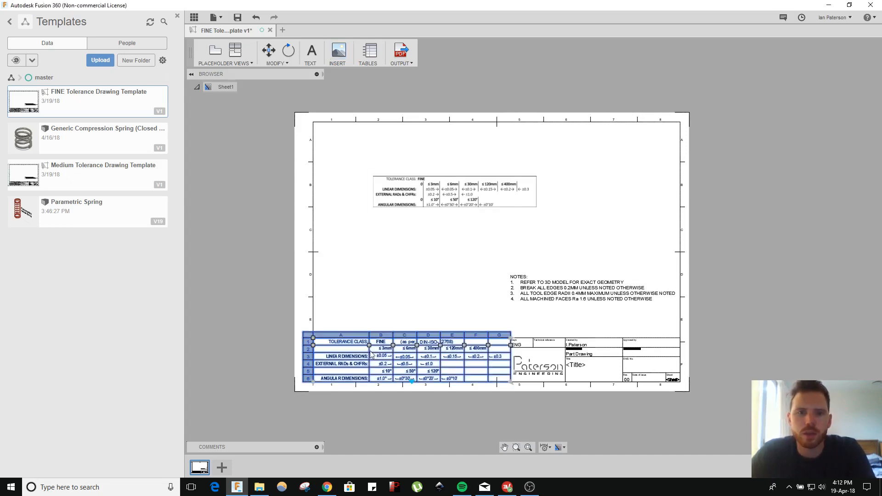
{"action": "left_click", "coordinate": [332, 340]}
{"action": "key", "text": "Escape"}
{"action": "double_click", "coordinate": [340, 344]}
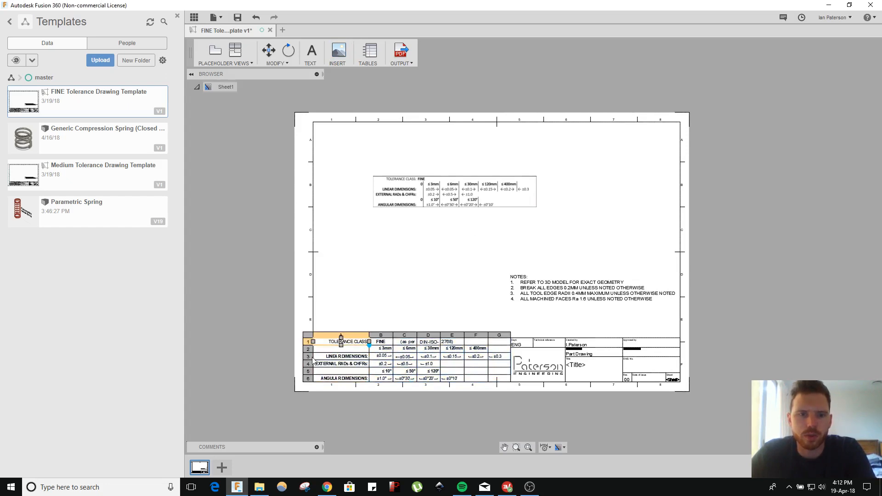
{"action": "left_click", "coordinate": [306, 335]}
{"action": "left_click_drag", "start_coordinate": [309, 335], "coordinate": [192, 333]}
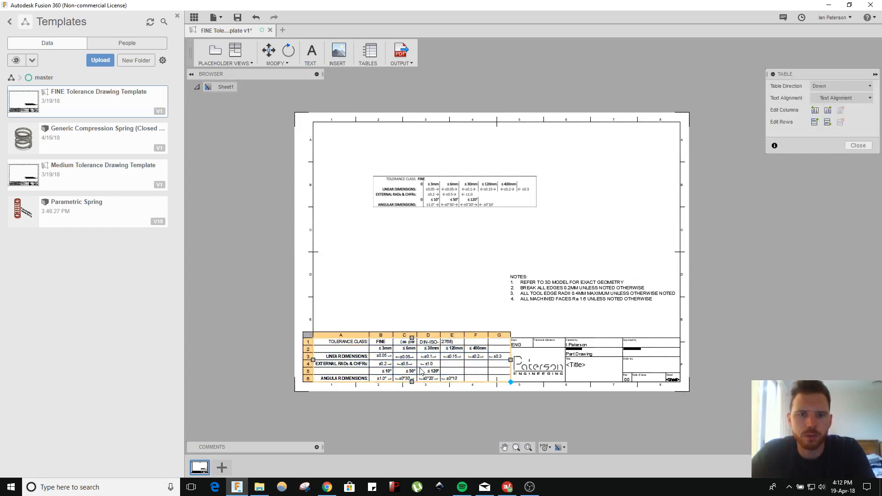
{"action": "left_click", "coordinate": [507, 382]}
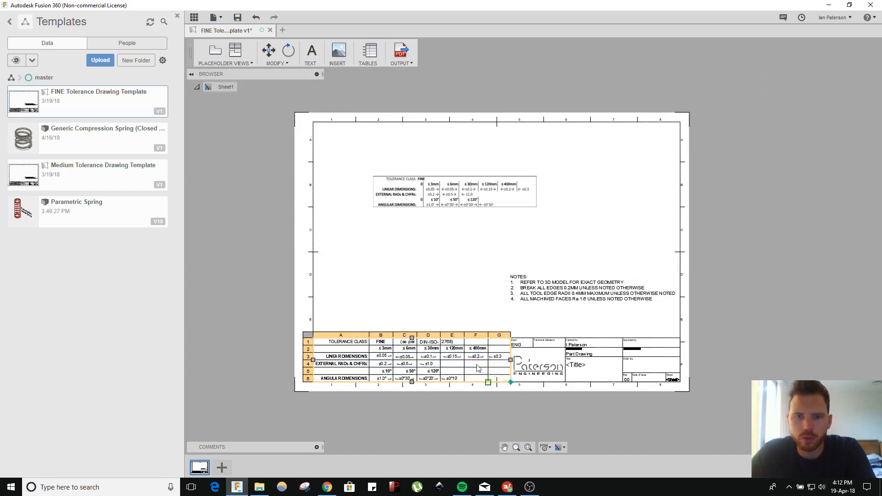
{"action": "left_click", "coordinate": [410, 341]}
{"action": "right_click", "coordinate": [352, 339]}
{"action": "left_click", "coordinate": [352, 340]}
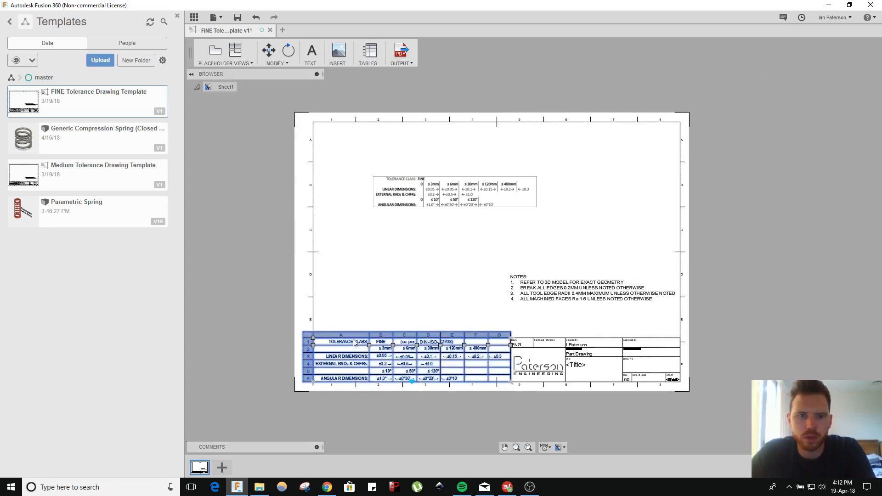
{"action": "right_click", "coordinate": [351, 340]}
{"action": "left_click", "coordinate": [321, 351]}
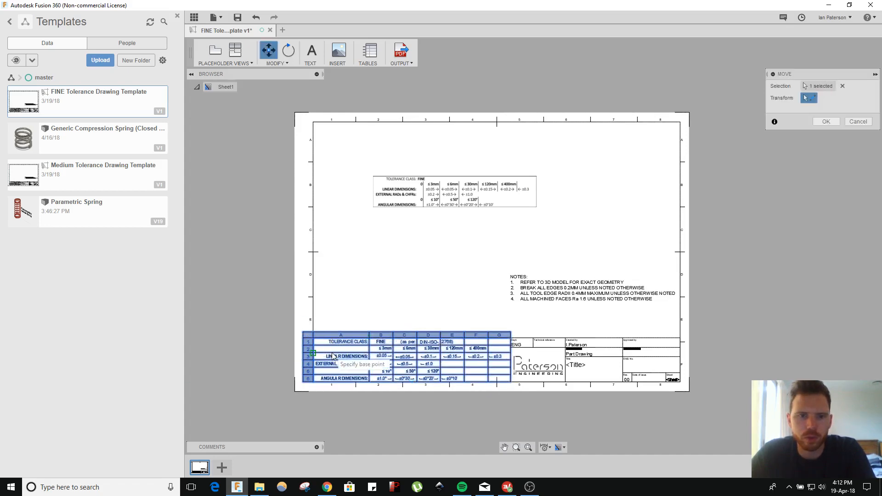
{"action": "left_click", "coordinate": [312, 338]}
{"action": "scroll", "coordinate": [344, 395], "scroll_direction": "down", "scroll_amount": 5}
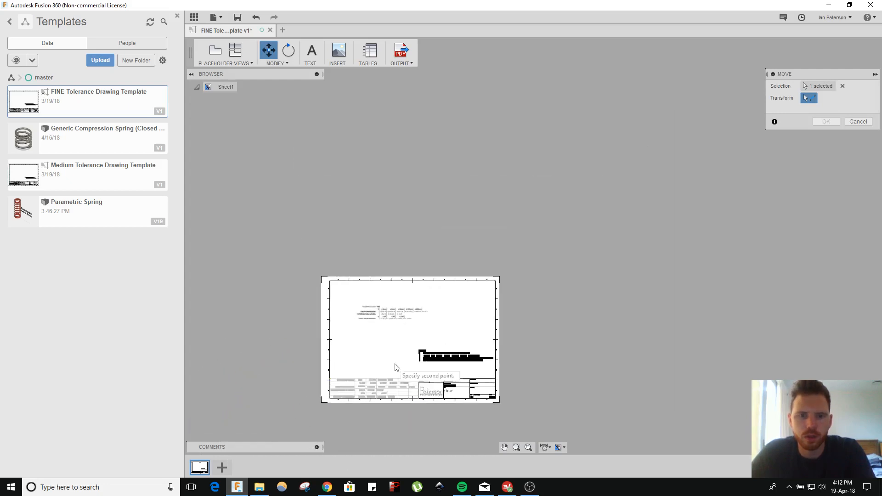
{"action": "left_click", "coordinate": [481, 194]}
{"action": "key", "text": "Escape"}
Step: Move the old tolerance table beside the title block off the sheet, beyond the sheet's upper-right corner
{"action": "scroll", "coordinate": [430, 349], "scroll_direction": "up", "scroll_amount": 2}
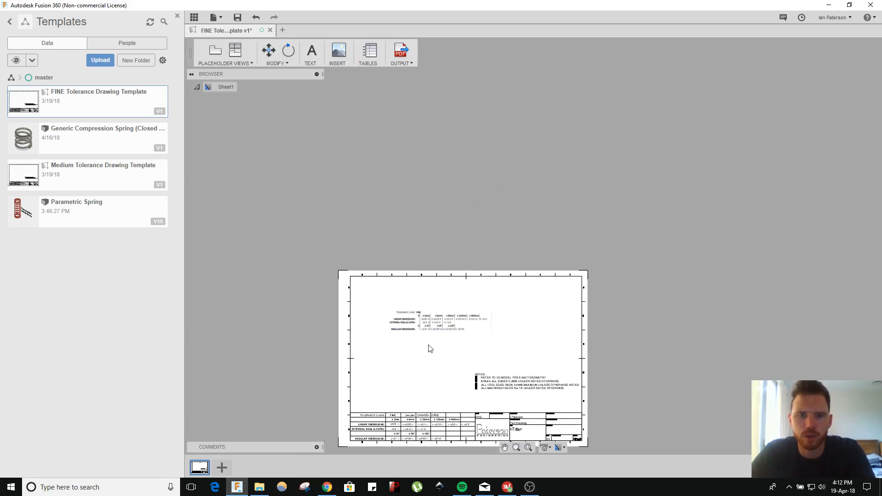
{"action": "scroll", "coordinate": [404, 390], "scroll_direction": "up", "scroll_amount": 2}
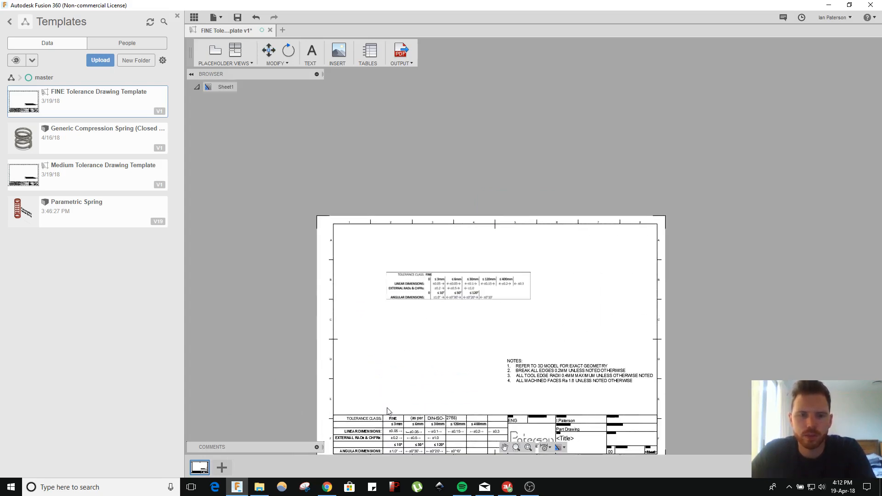
{"action": "scroll", "coordinate": [559, 309], "scroll_direction": "down", "scroll_amount": 3}
{"action": "scroll", "coordinate": [559, 310], "scroll_direction": "up", "scroll_amount": 2}
{"action": "scroll", "coordinate": [634, 162], "scroll_direction": "down", "scroll_amount": 2}
{"action": "scroll", "coordinate": [538, 368], "scroll_direction": "up", "scroll_amount": 4}
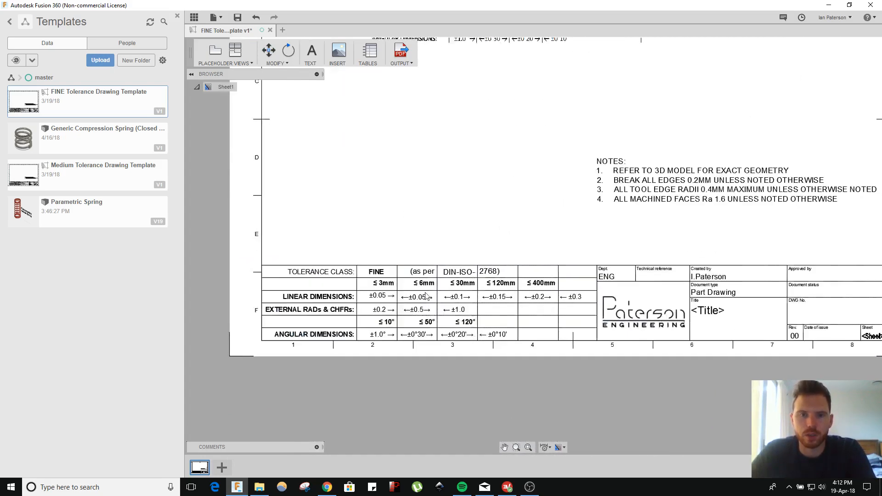
{"action": "right_click", "coordinate": [332, 256]}
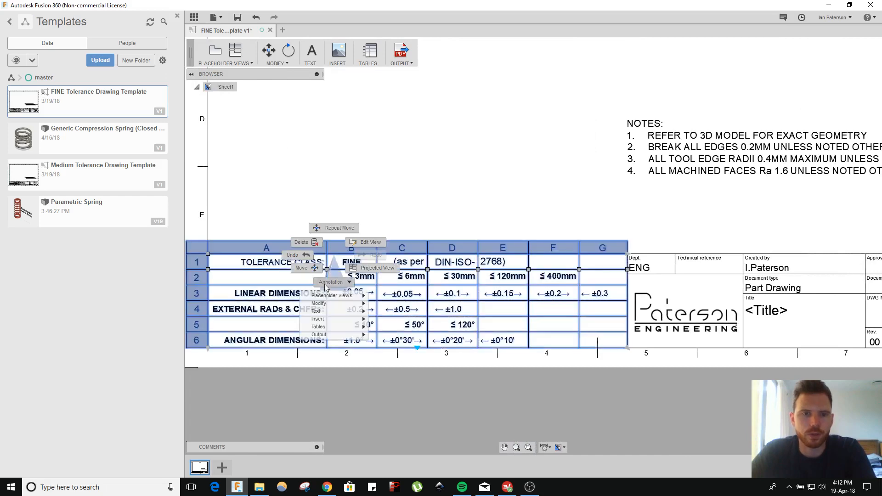
{"action": "left_click", "coordinate": [310, 271]}
{"action": "scroll", "coordinate": [459, 281], "scroll_direction": "down", "scroll_amount": 5}
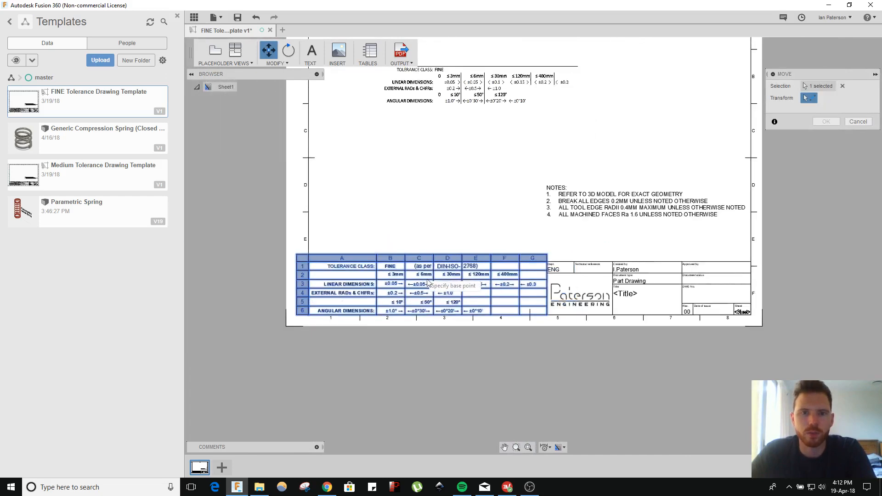
{"action": "left_click", "coordinate": [463, 288]}
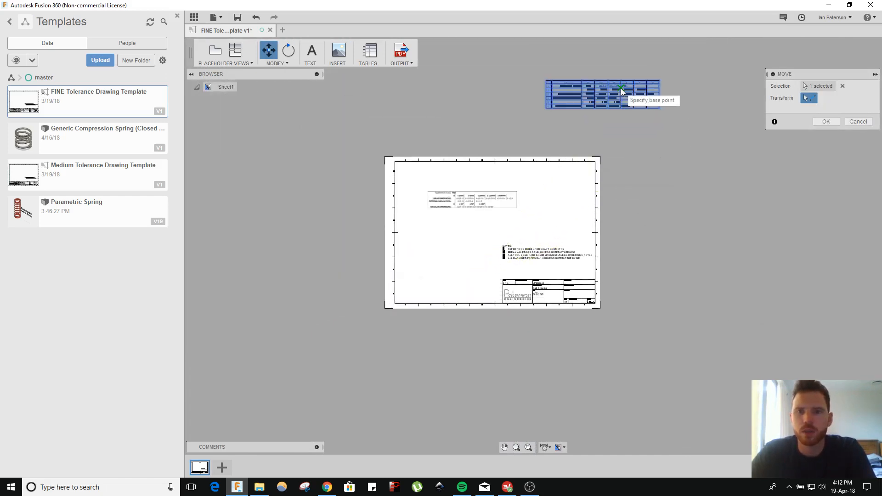
{"action": "left_click", "coordinate": [621, 91]}
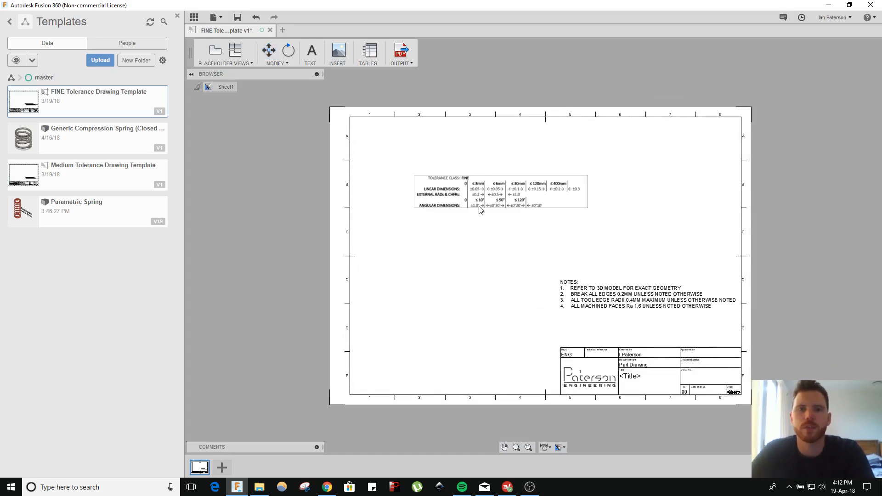
Step: Move the inserted tolerance image so its lower-left corner sits on the lower-left corner of the sheet's inner border
{"action": "left_click", "coordinate": [438, 208]}
{"action": "right_click", "coordinate": [436, 209]}
{"action": "left_click", "coordinate": [404, 220]}
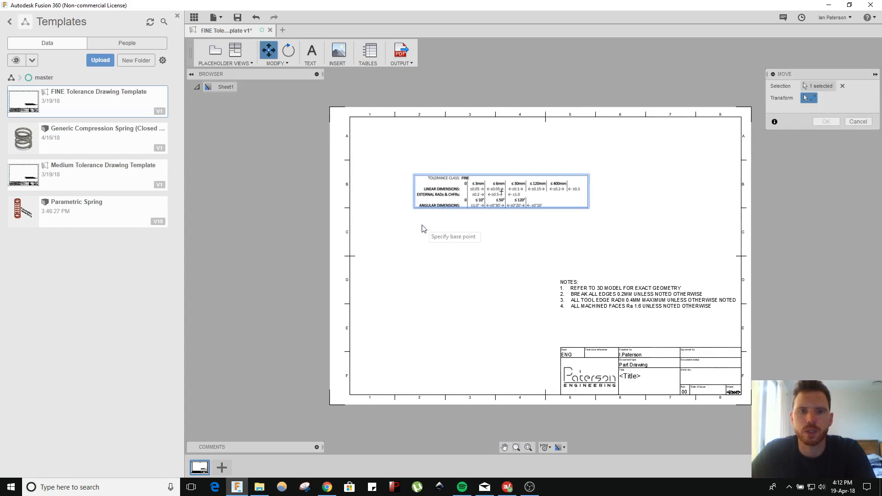
{"action": "left_click", "coordinate": [808, 98]}
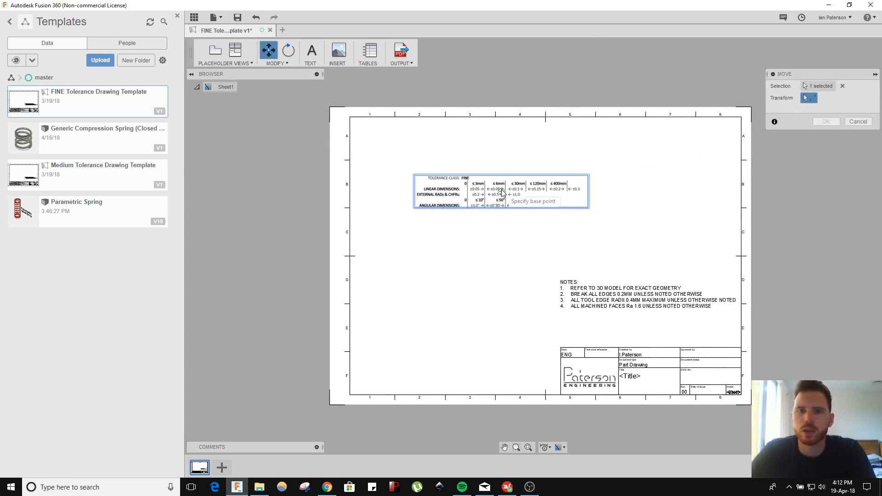
{"action": "left_click", "coordinate": [414, 208]}
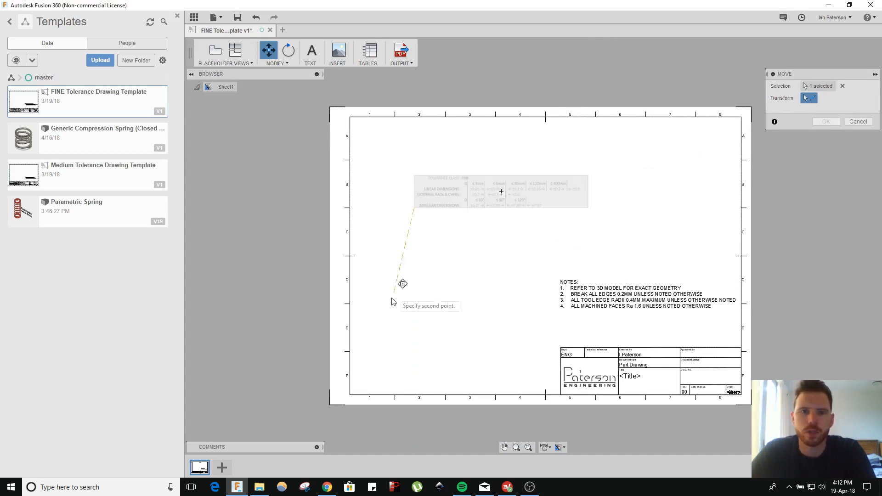
{"action": "left_click", "coordinate": [350, 393]}
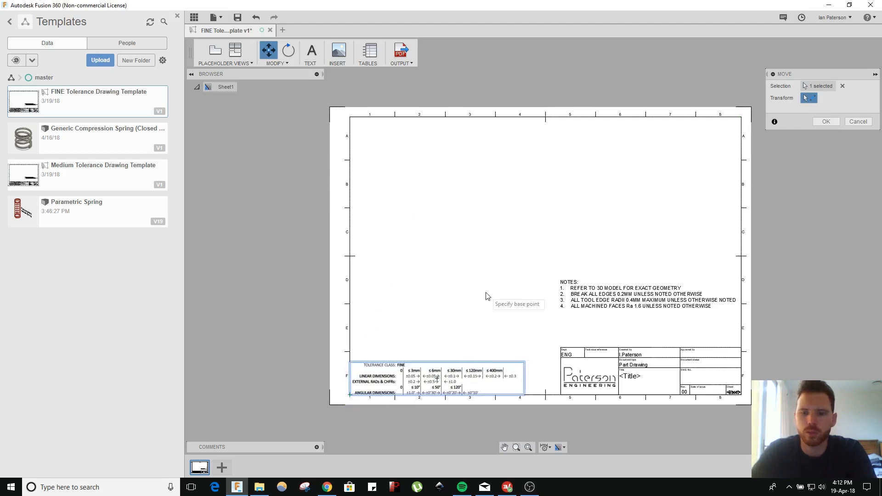
{"action": "key", "text": "Escape"}
Step: Try to nudge the tolerance image slightly up and to the right, away from the border corner
{"action": "scroll", "coordinate": [391, 377], "scroll_direction": "up", "scroll_amount": 5}
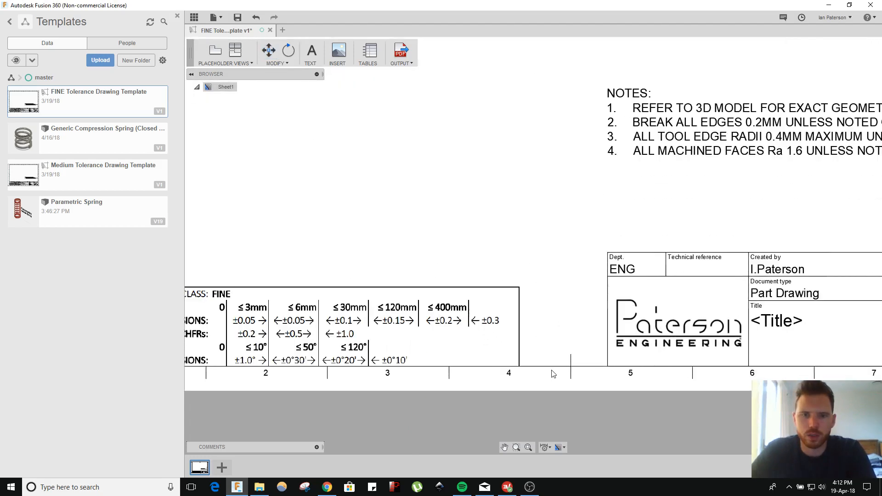
{"action": "scroll", "coordinate": [427, 318], "scroll_direction": "down", "scroll_amount": 3}
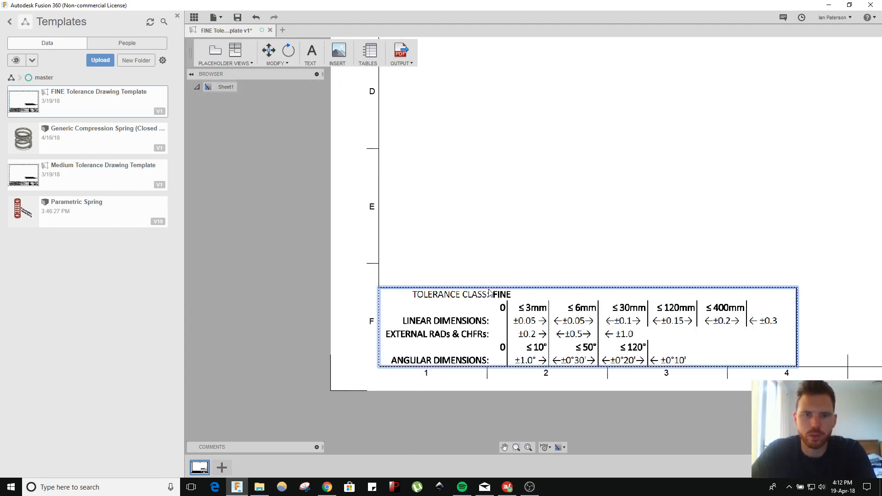
{"action": "scroll", "coordinate": [444, 294], "scroll_direction": "up", "scroll_amount": 1}
{"action": "left_click", "coordinate": [444, 292]}
{"action": "right_click", "coordinate": [443, 293]}
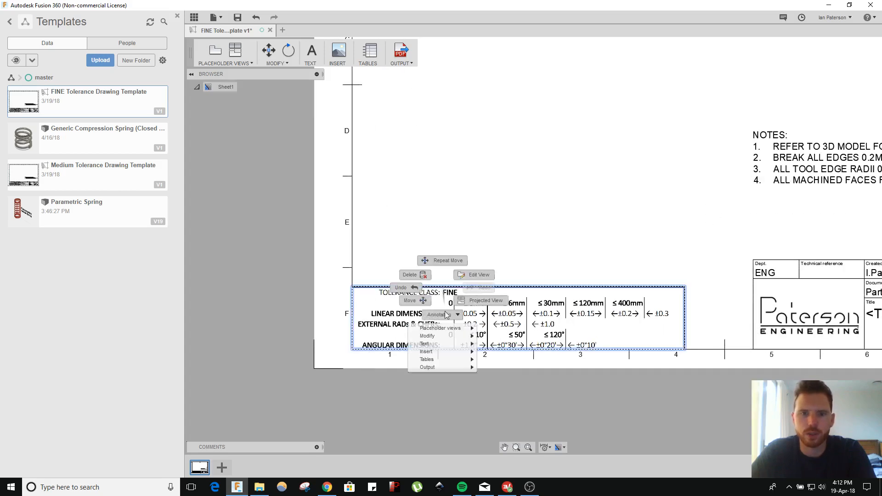
{"action": "left_click", "coordinate": [420, 301]}
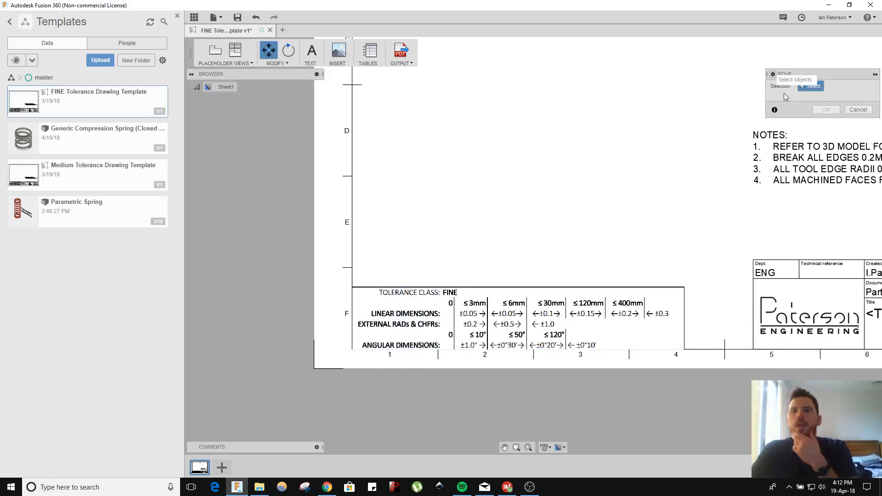
{"action": "left_click", "coordinate": [360, 352]}
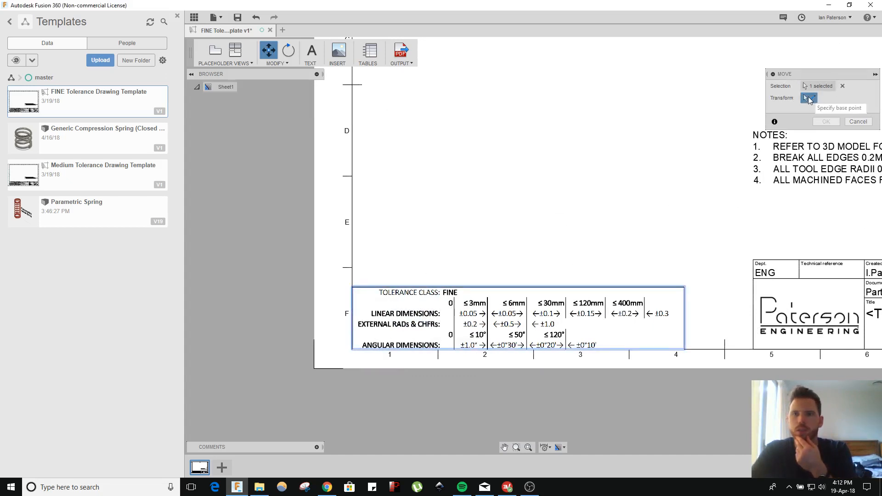
{"action": "left_click", "coordinate": [352, 350]}
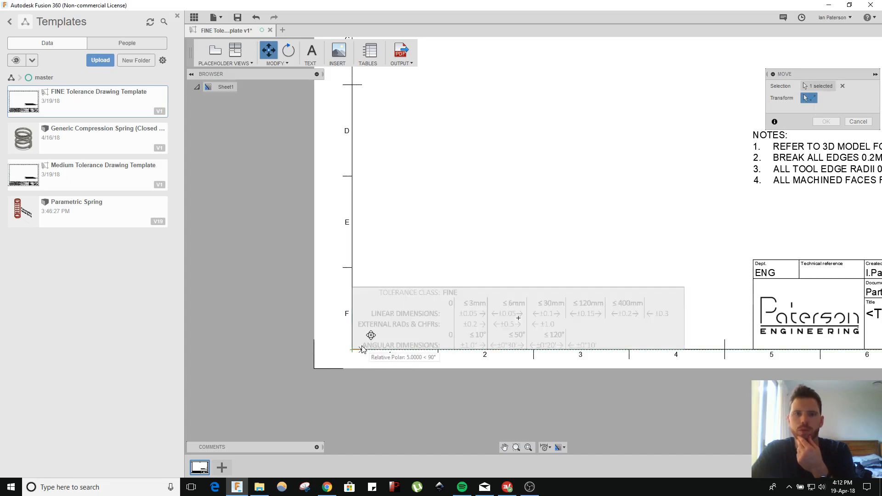
{"action": "scroll", "coordinate": [353, 352], "scroll_direction": "up", "scroll_amount": 3}
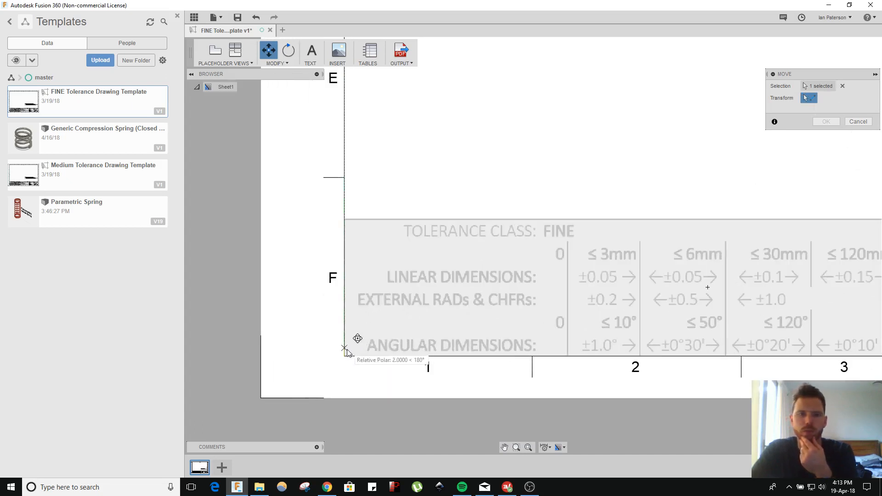
{"action": "scroll", "coordinate": [353, 353], "scroll_direction": "up", "scroll_amount": 5}
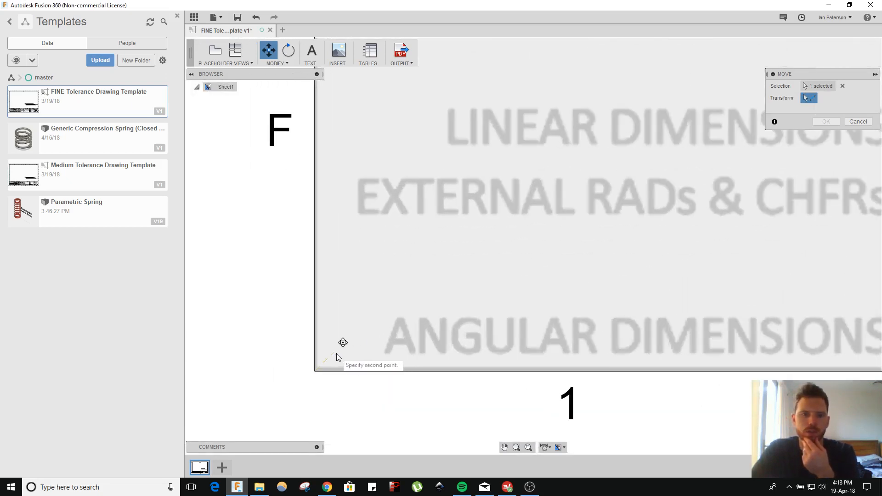
{"action": "left_click", "coordinate": [335, 354]}
{"action": "scroll", "coordinate": [430, 334], "scroll_direction": "down", "scroll_amount": 2}
{"action": "scroll", "coordinate": [429, 335], "scroll_direction": "down", "scroll_amount": 4}
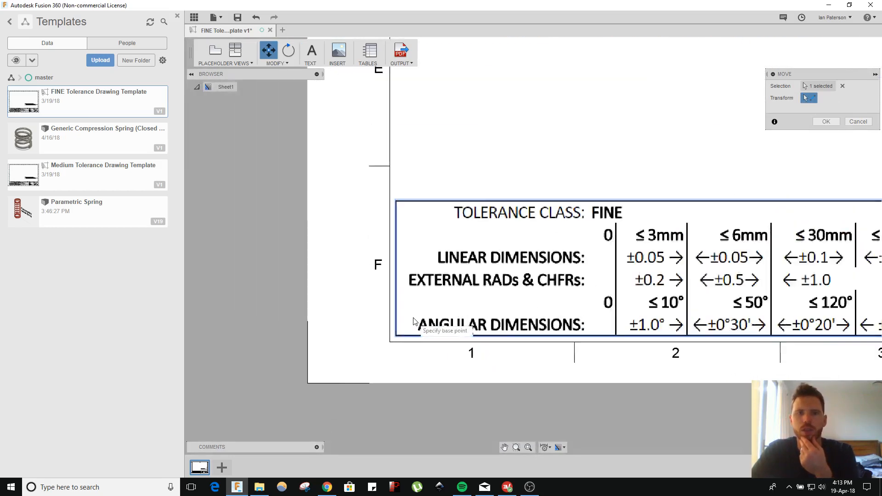
Step: Try to shift the tolerance image further inward from the border, then undo both moves to restore its corner position
{"action": "left_click", "coordinate": [307, 287]}
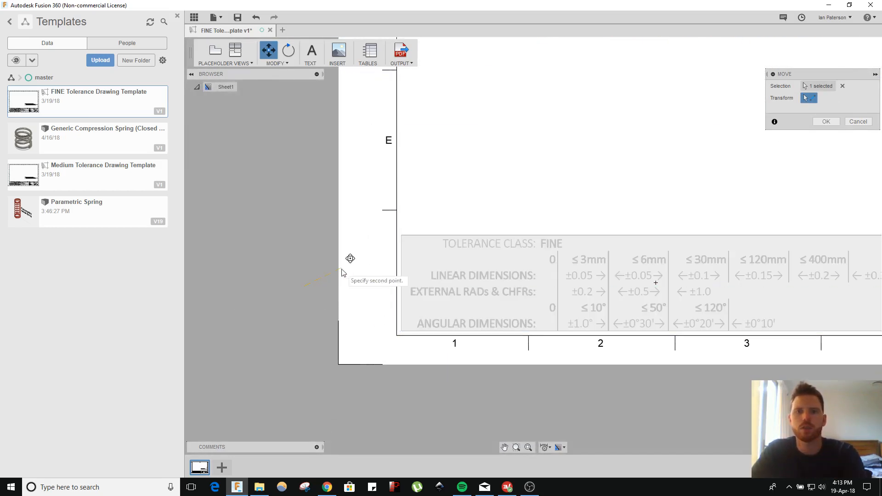
{"action": "left_click", "coordinate": [324, 273]}
{"action": "key", "text": "Return"}
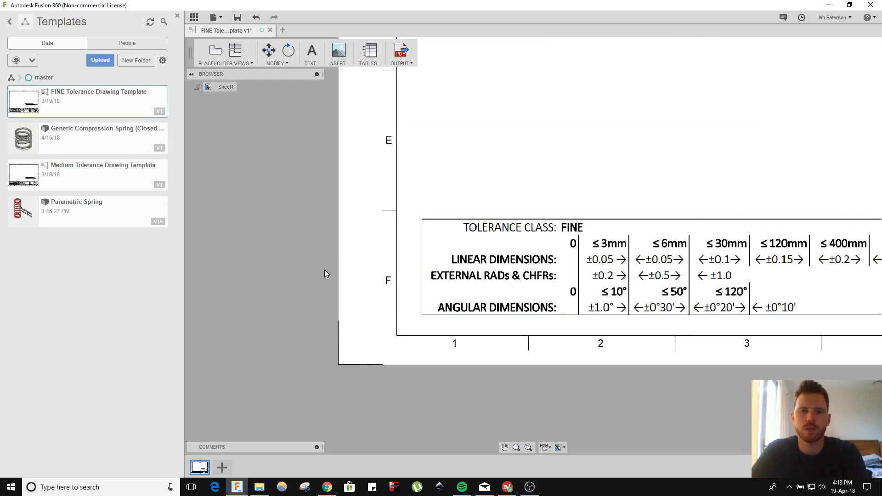
{"action": "scroll", "coordinate": [604, 246], "scroll_direction": "down", "scroll_amount": 3}
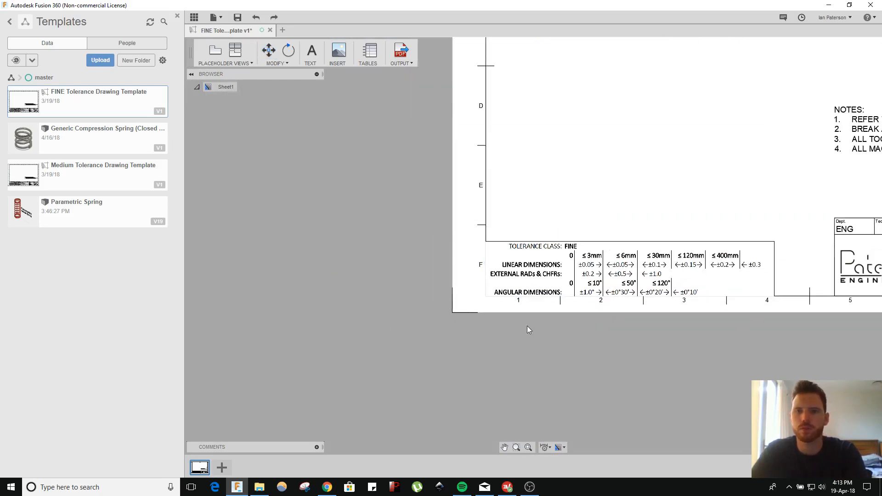
Step: Move the tolerance image slightly up and right, leaving a small gap to the border's lower and left lines
{"action": "scroll", "coordinate": [519, 260], "scroll_direction": "up", "scroll_amount": 3}
{"action": "right_click", "coordinate": [460, 327]}
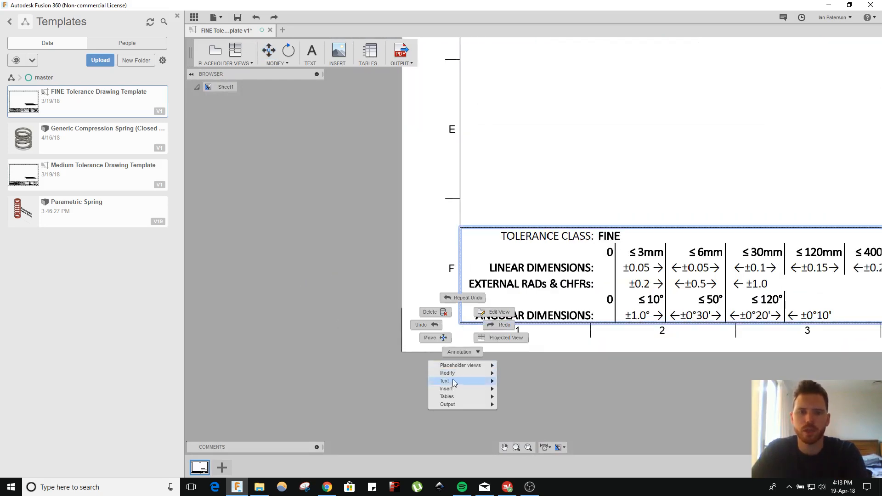
{"action": "left_click", "coordinate": [449, 341]}
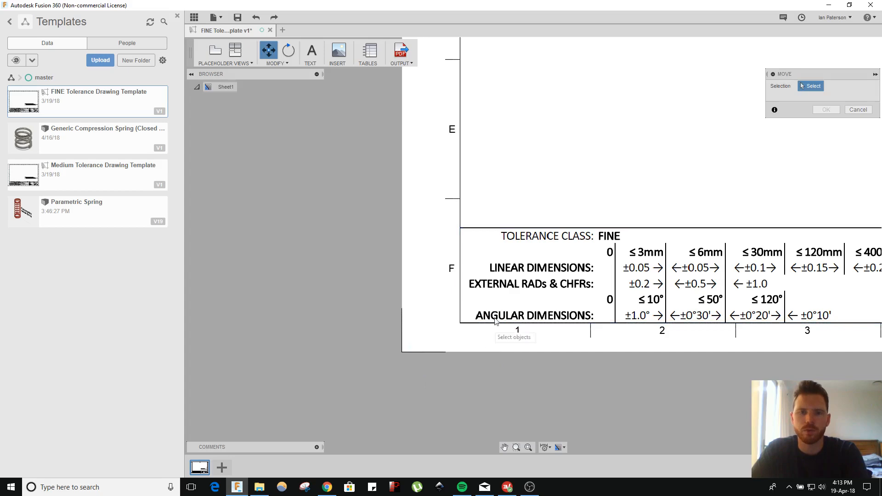
{"action": "left_click", "coordinate": [462, 326]}
{"action": "scroll", "coordinate": [469, 321], "scroll_direction": "up", "scroll_amount": 3}
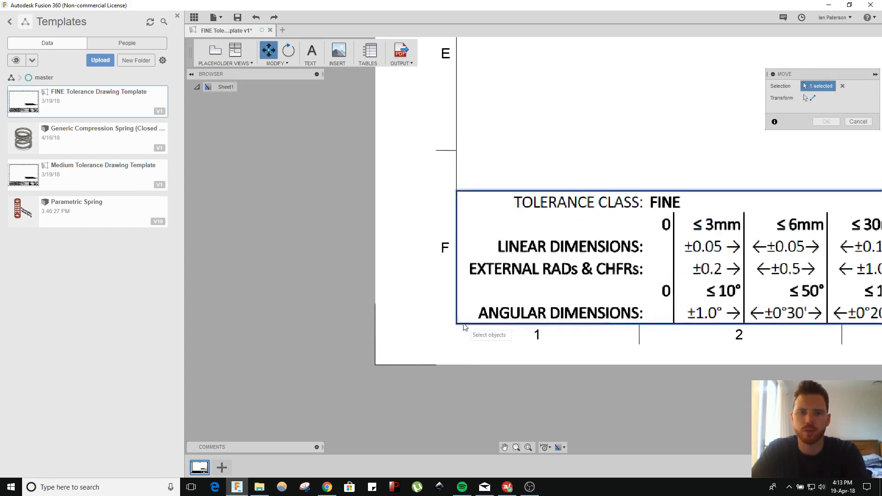
{"action": "left_click", "coordinate": [814, 98]}
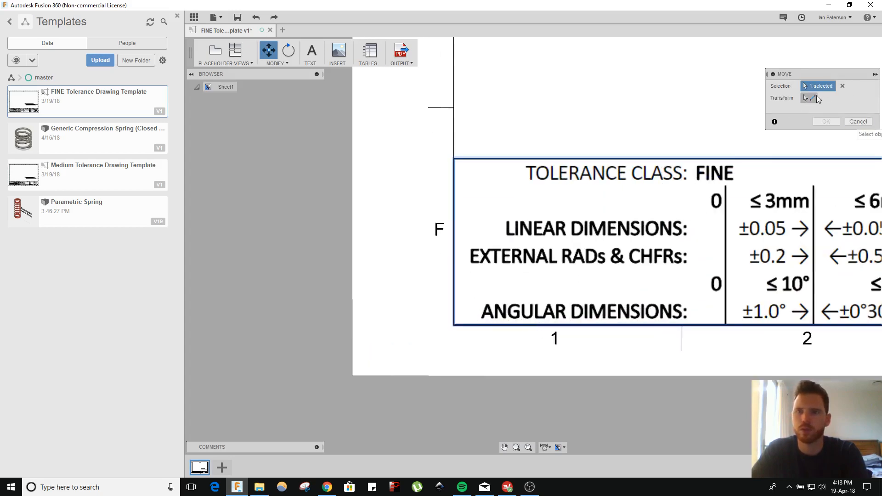
{"action": "left_click", "coordinate": [458, 326]}
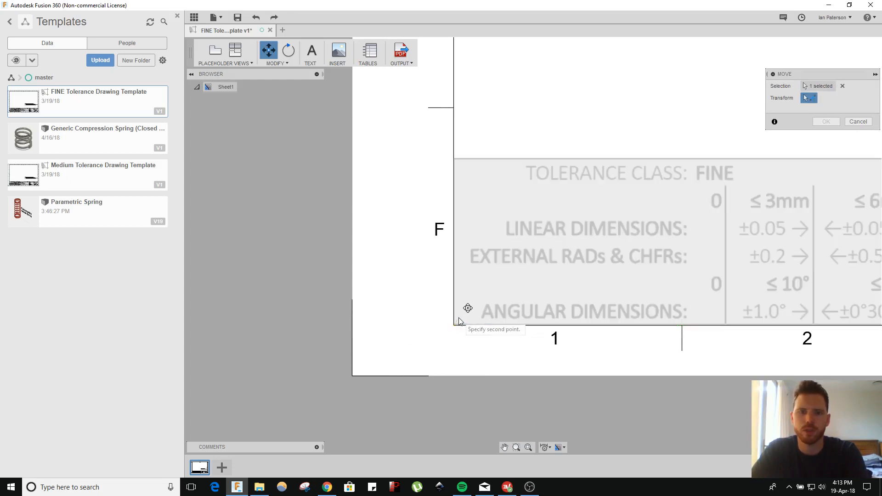
{"action": "scroll", "coordinate": [460, 324], "scroll_direction": "up", "scroll_amount": 3}
{"action": "left_click", "coordinate": [457, 325]}
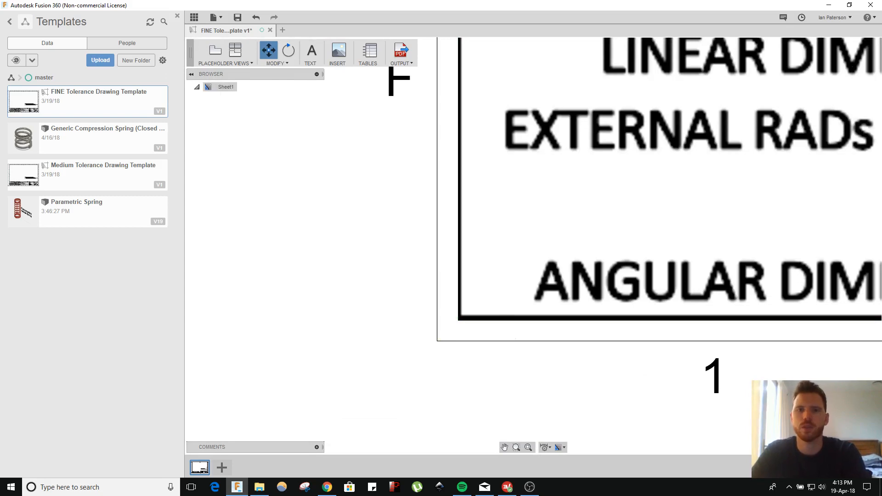
Step: Examine how the tolerance image's outline displays at different zoom levels beside the sheet border
{"action": "scroll", "coordinate": [441, 309], "scroll_direction": "down", "scroll_amount": 5}
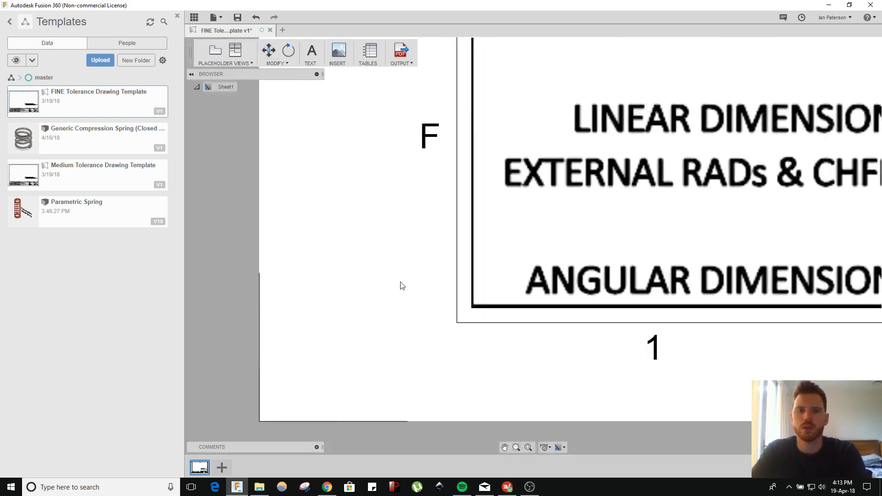
{"action": "scroll", "coordinate": [564, 343], "scroll_direction": "down", "scroll_amount": 4}
{"action": "scroll", "coordinate": [761, 266], "scroll_direction": "up", "scroll_amount": 1}
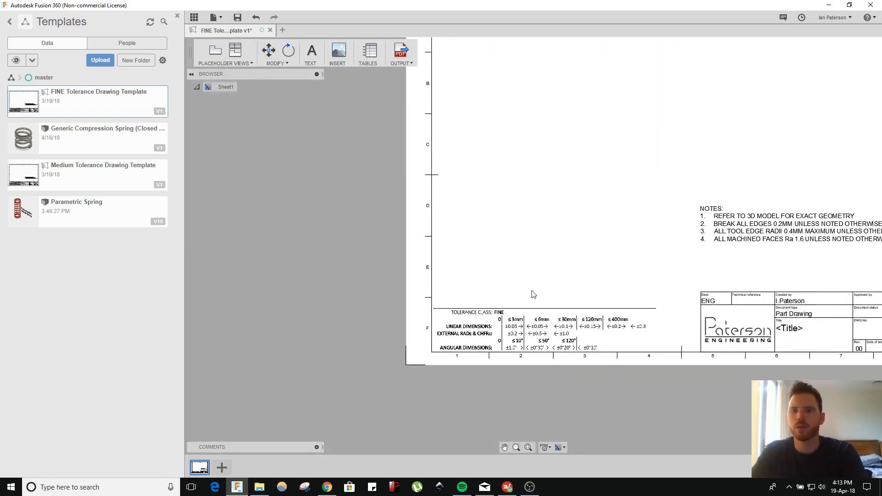
{"action": "scroll", "coordinate": [528, 301], "scroll_direction": "down", "scroll_amount": 3}
{"action": "scroll", "coordinate": [671, 313], "scroll_direction": "up", "scroll_amount": 3}
{"action": "scroll", "coordinate": [452, 294], "scroll_direction": "up", "scroll_amount": 5}
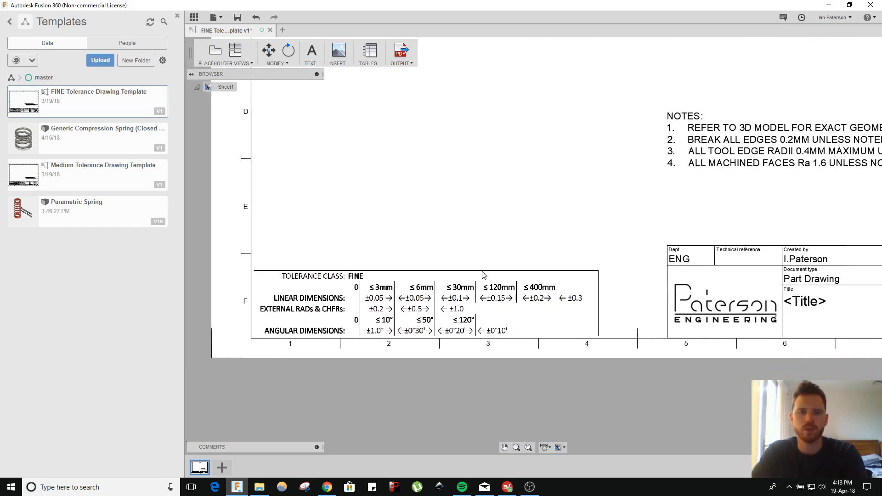
{"action": "scroll", "coordinate": [516, 252], "scroll_direction": "down", "scroll_amount": 2}
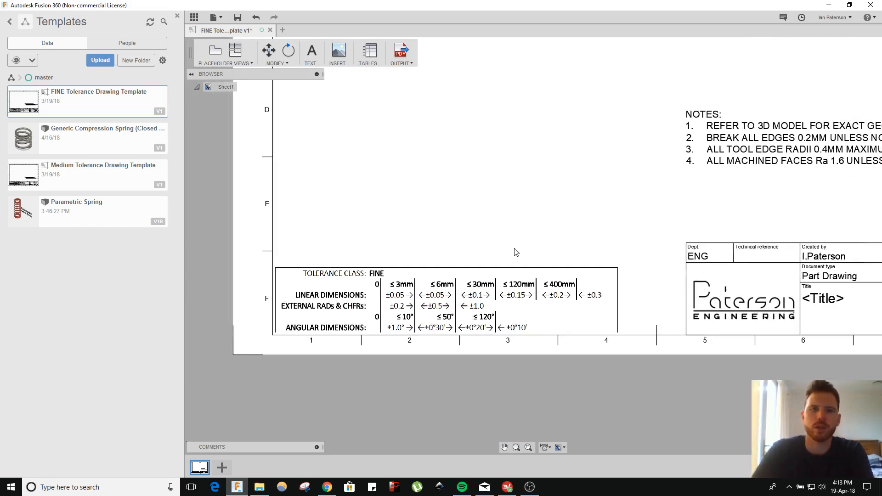
Step: Output the drawing as FINE Tolerance Drawing Template v1.pdf in the Fusion 360 Local folder
{"action": "left_click", "coordinate": [403, 54]}
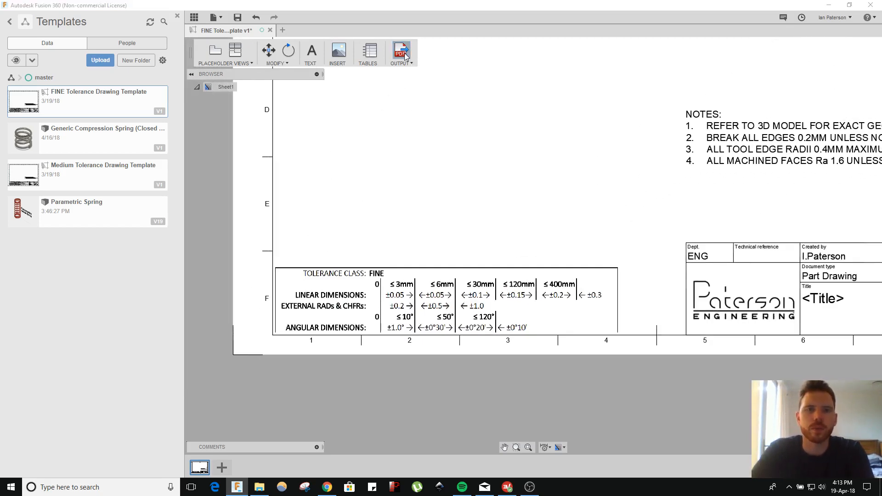
{"action": "left_click", "coordinate": [809, 99]}
{"action": "left_click", "coordinate": [826, 133]}
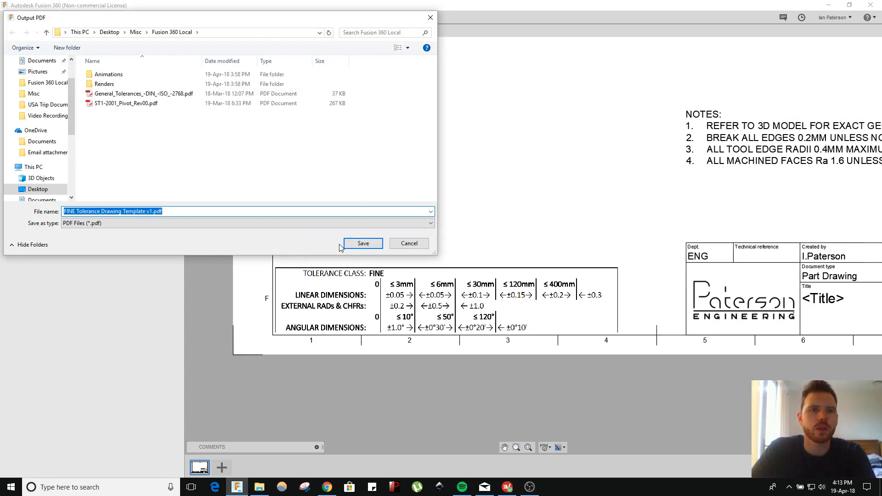
{"action": "left_click", "coordinate": [362, 243]}
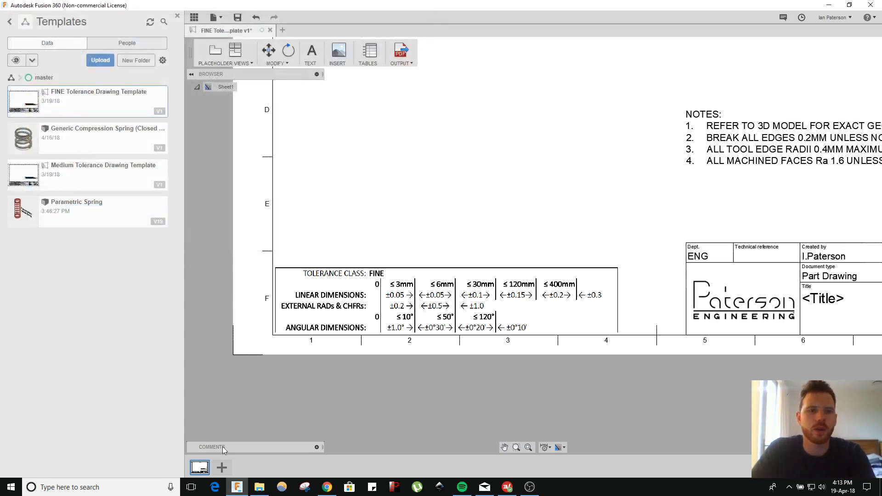
Step: Switch to File Explorer and preview the exported FINE Tolerance Drawing Template v1.pdf in the Fusion 360 Local folder
{"action": "left_click", "coordinate": [260, 487]}
{"action": "left_click", "coordinate": [8, 71]}
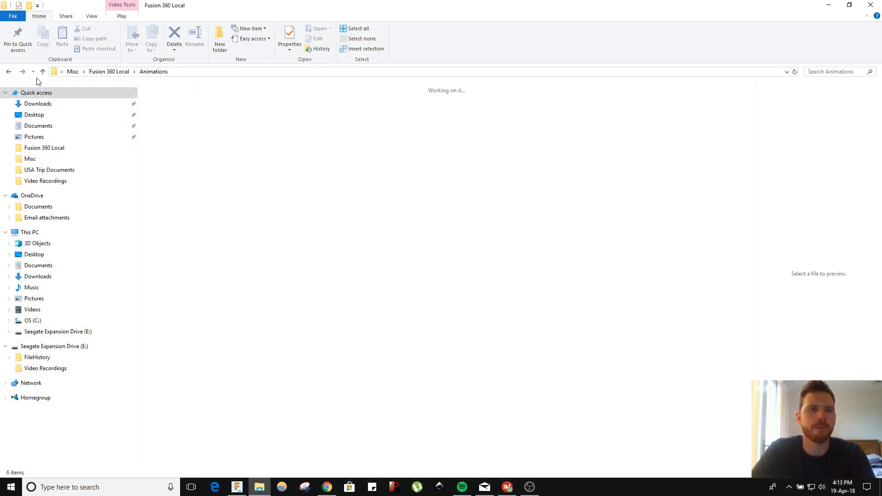
{"action": "left_click", "coordinate": [573, 108]}
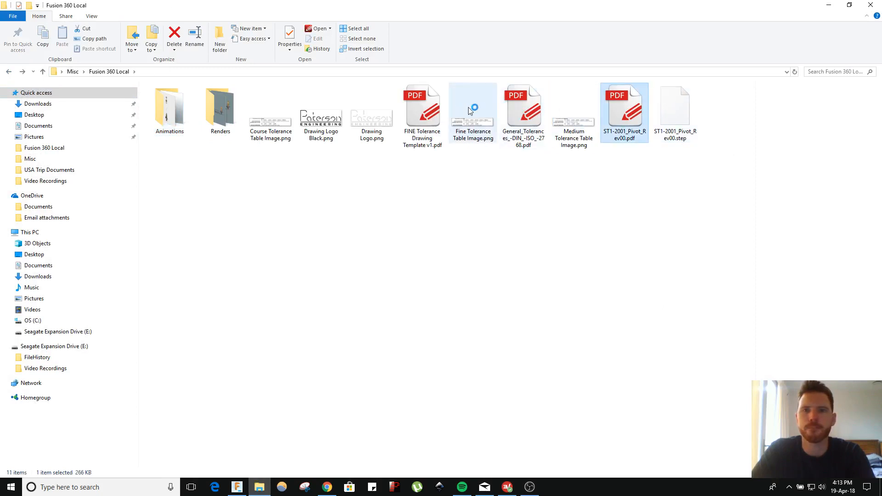
{"action": "left_click", "coordinate": [426, 120]}
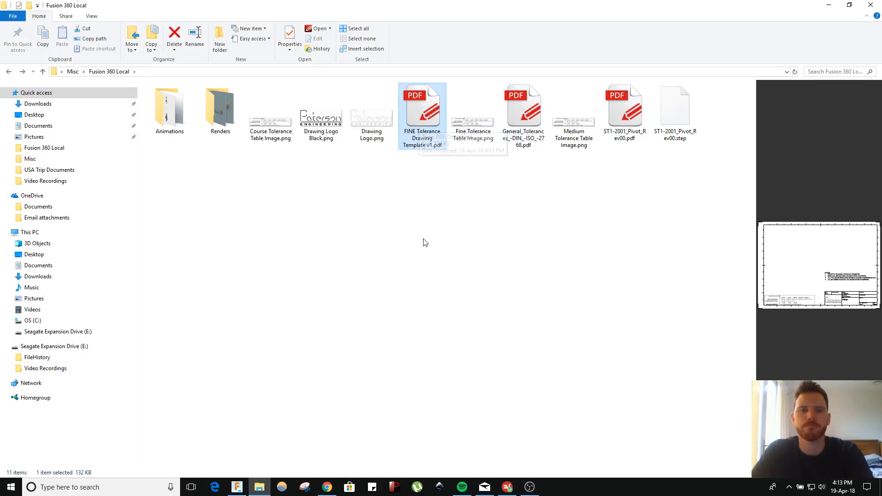
Step: Open the exported PDF in PDF-XChange Editor, enlarge its File Explorer preview, and examine the tolerance table in the opened drawing
{"action": "double_click", "coordinate": [426, 117]}
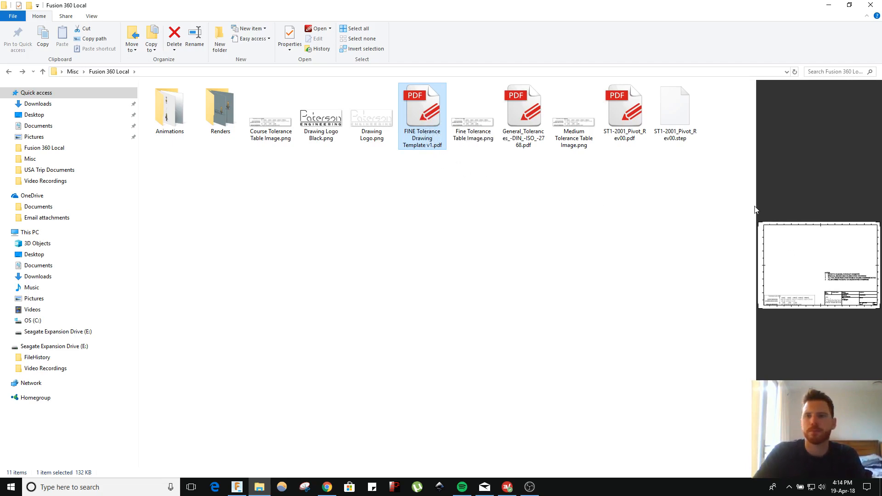
{"action": "left_click_drag", "start_coordinate": [756, 205], "coordinate": [688, 197]}
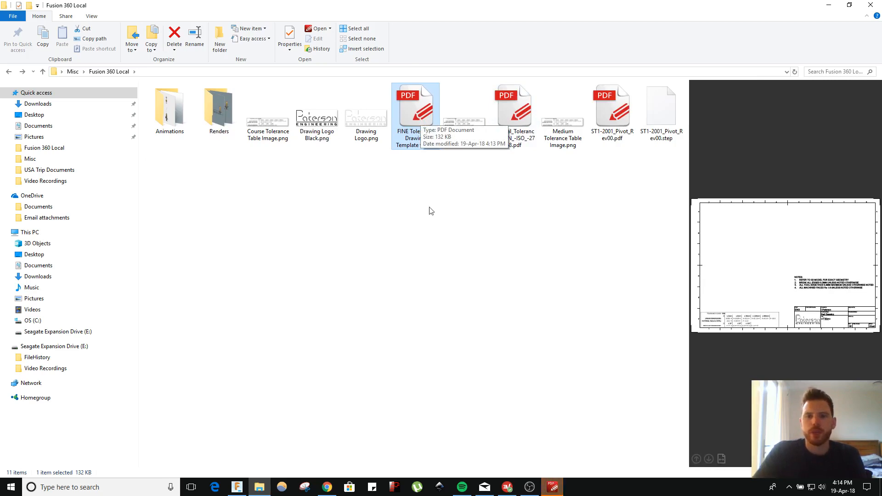
{"action": "left_click", "coordinate": [553, 487]}
{"action": "scroll", "coordinate": [486, 294], "scroll_direction": "down", "scroll_amount": 5}
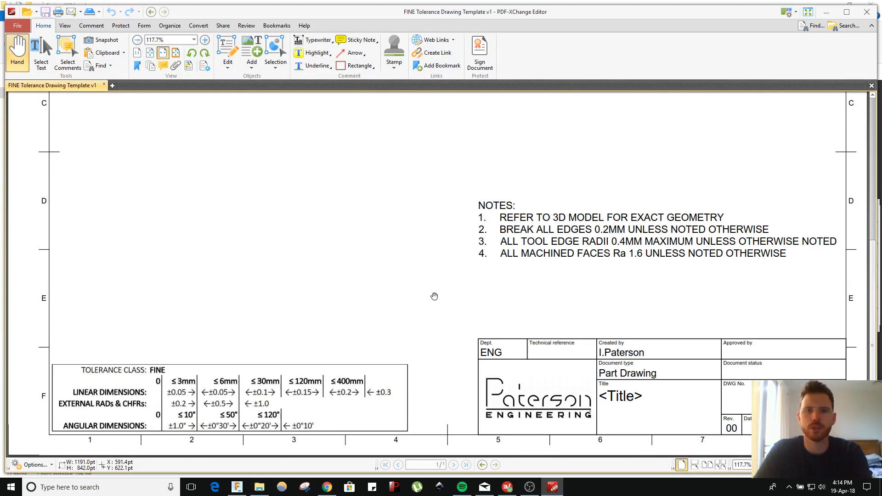
{"action": "scroll", "coordinate": [435, 297], "scroll_direction": "up", "scroll_amount": 5}
{"action": "scroll", "coordinate": [434, 297], "scroll_direction": "down", "scroll_amount": 5}
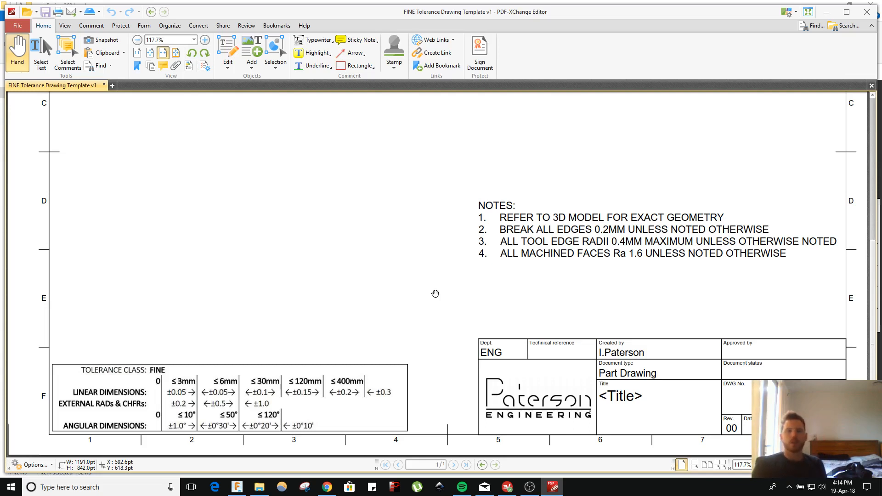
Step: Minimize the PDF editor and File Explorer and return to the full drawing sheet in Fusion 360
{"action": "left_click", "coordinate": [827, 11]}
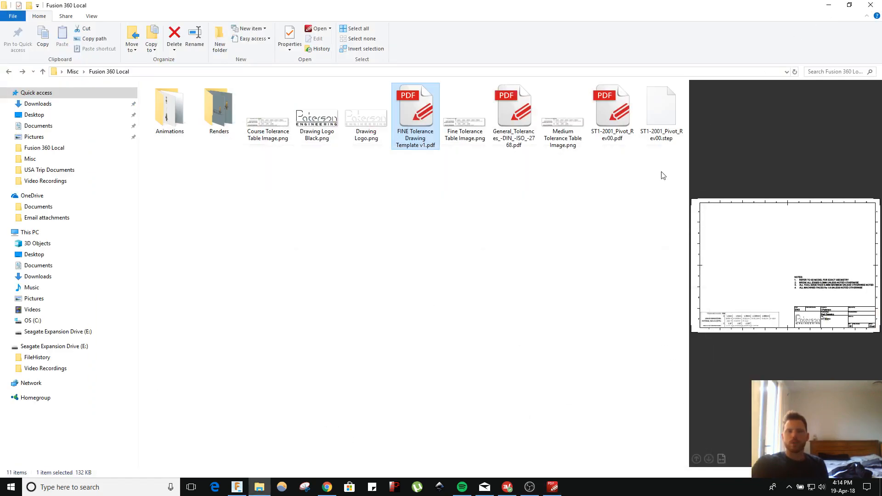
{"action": "left_click", "coordinate": [829, 5]}
{"action": "scroll", "coordinate": [620, 262], "scroll_direction": "down", "scroll_amount": 5}
{"action": "scroll", "coordinate": [662, 211], "scroll_direction": "up", "scroll_amount": 6}
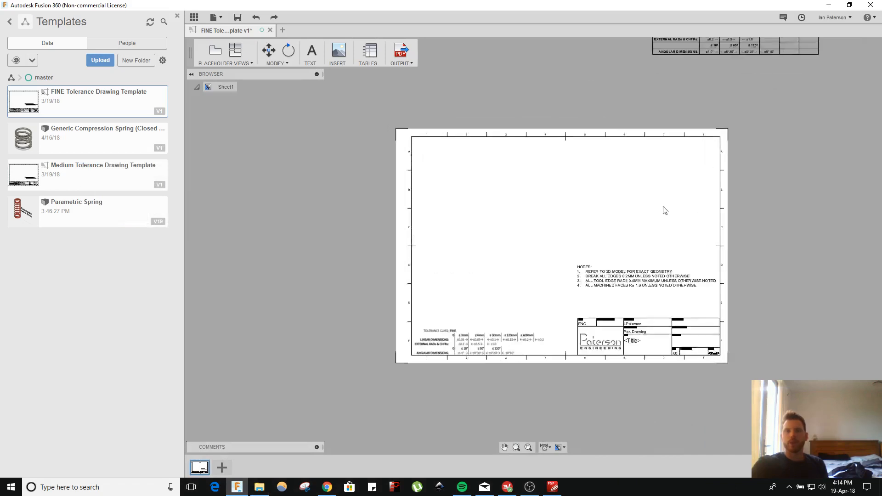